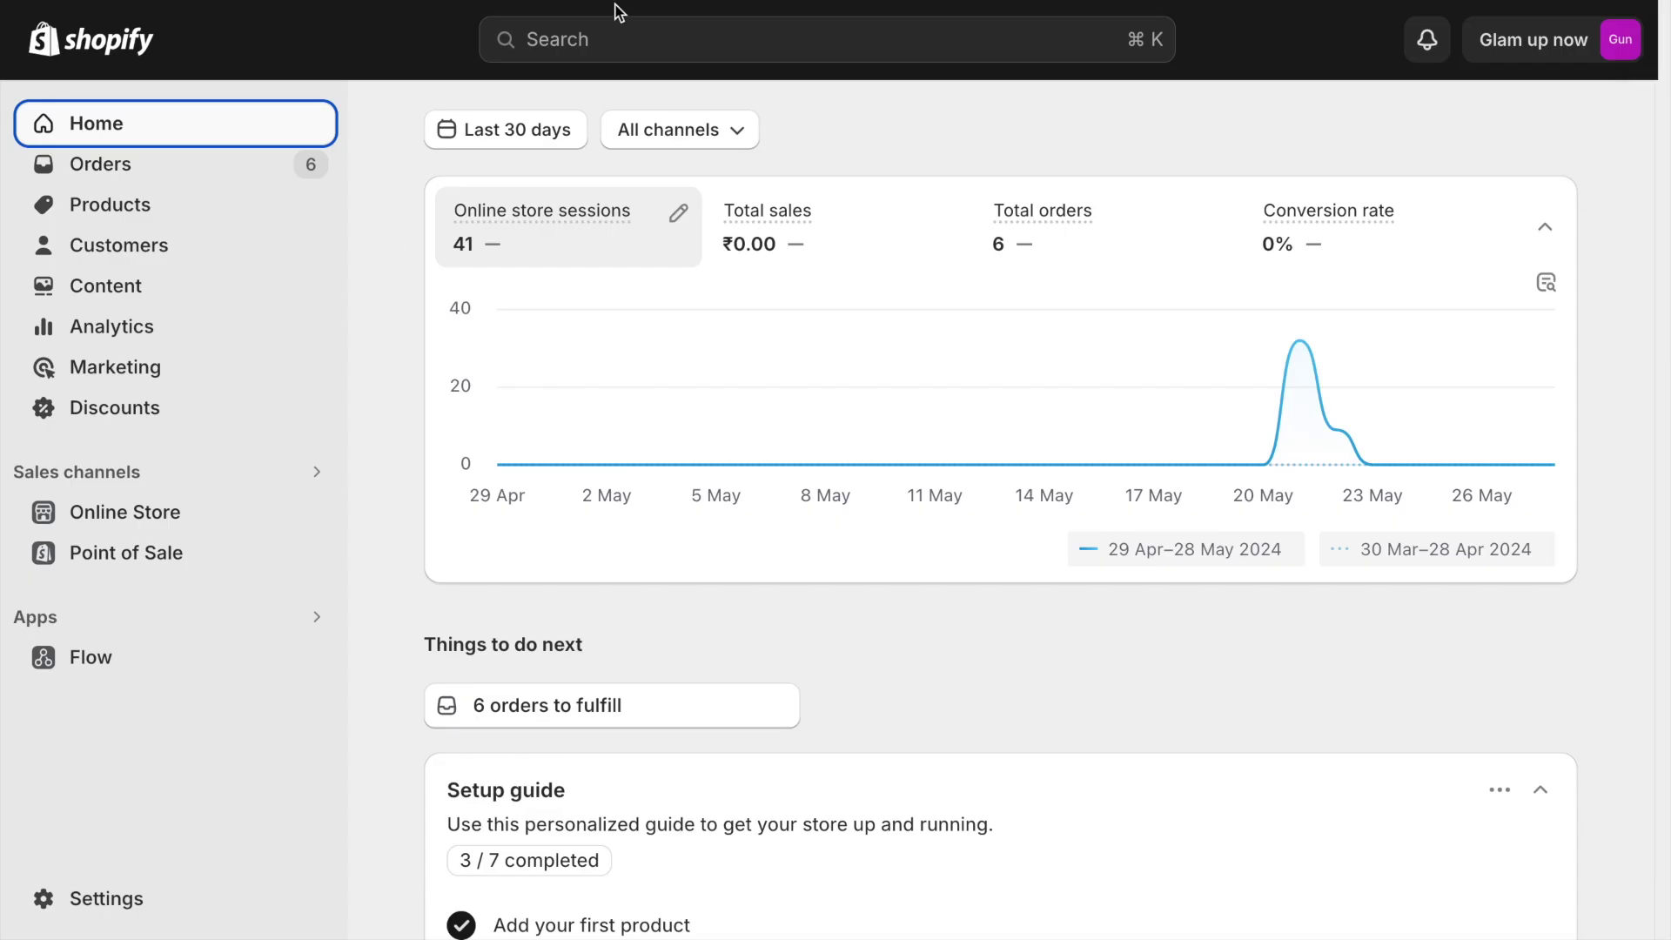
Search the Shopify App Store for 'booking' to find apps like Appointment Booking — Bookeasy.
left_click(623, 28)
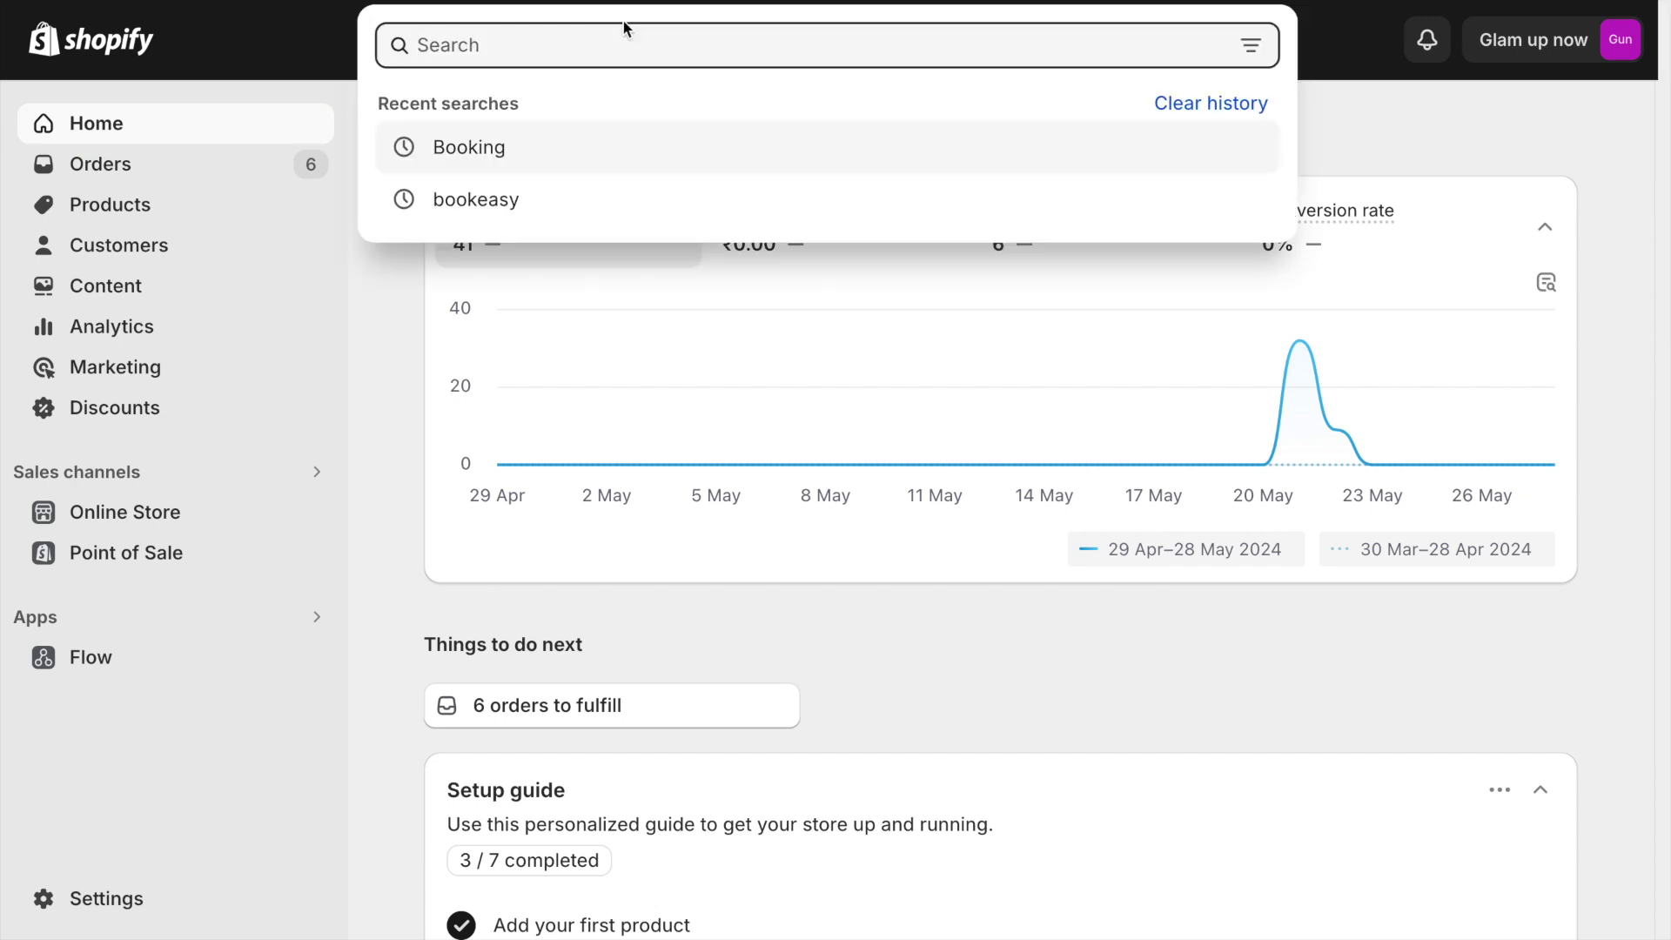
type("booking")
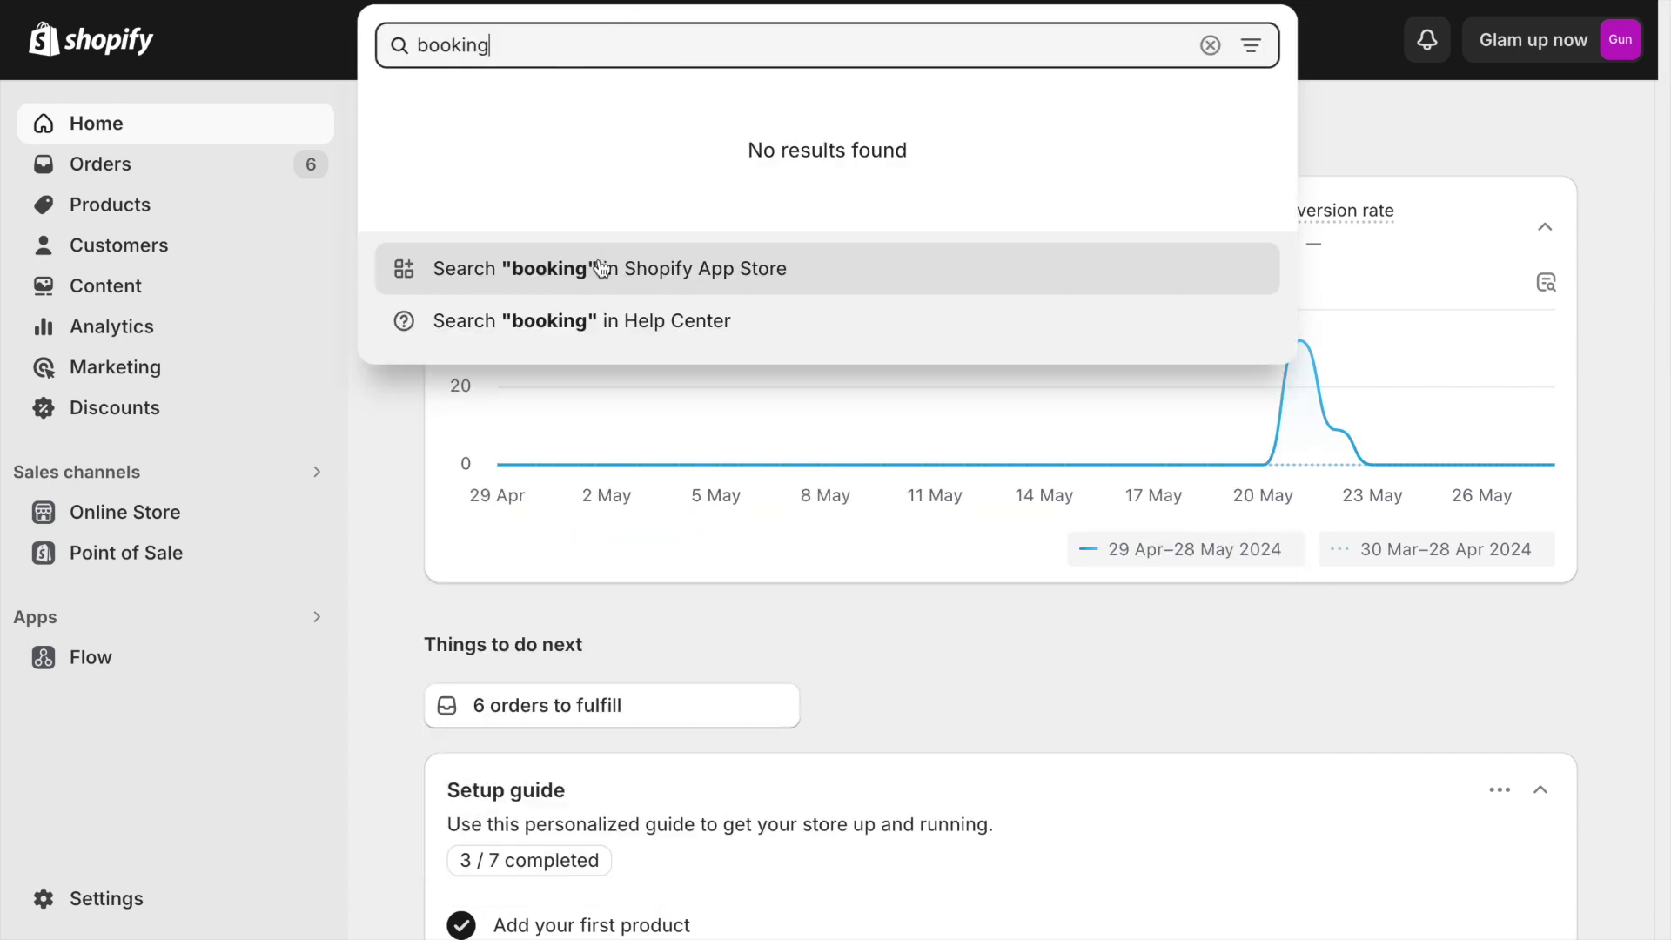
left_click(586, 266)
scroll(609, 92, "down", 3)
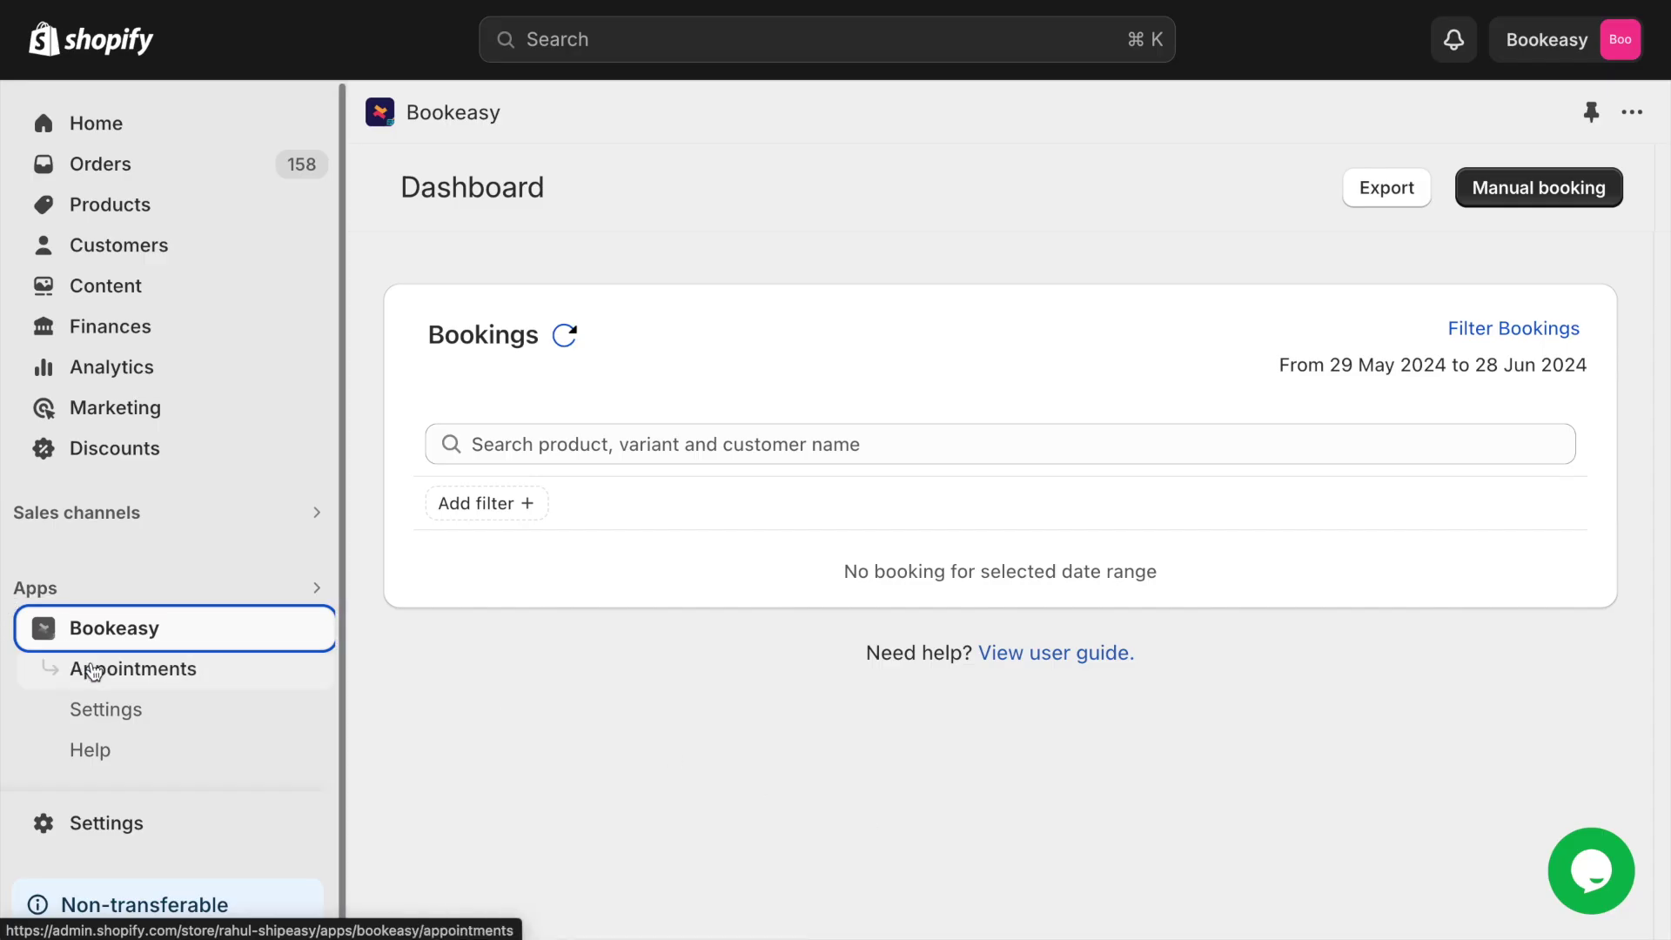
Create a 'Salon services' appointment linked to the Hotel Room Booking product and its variants.
left_click(91, 670)
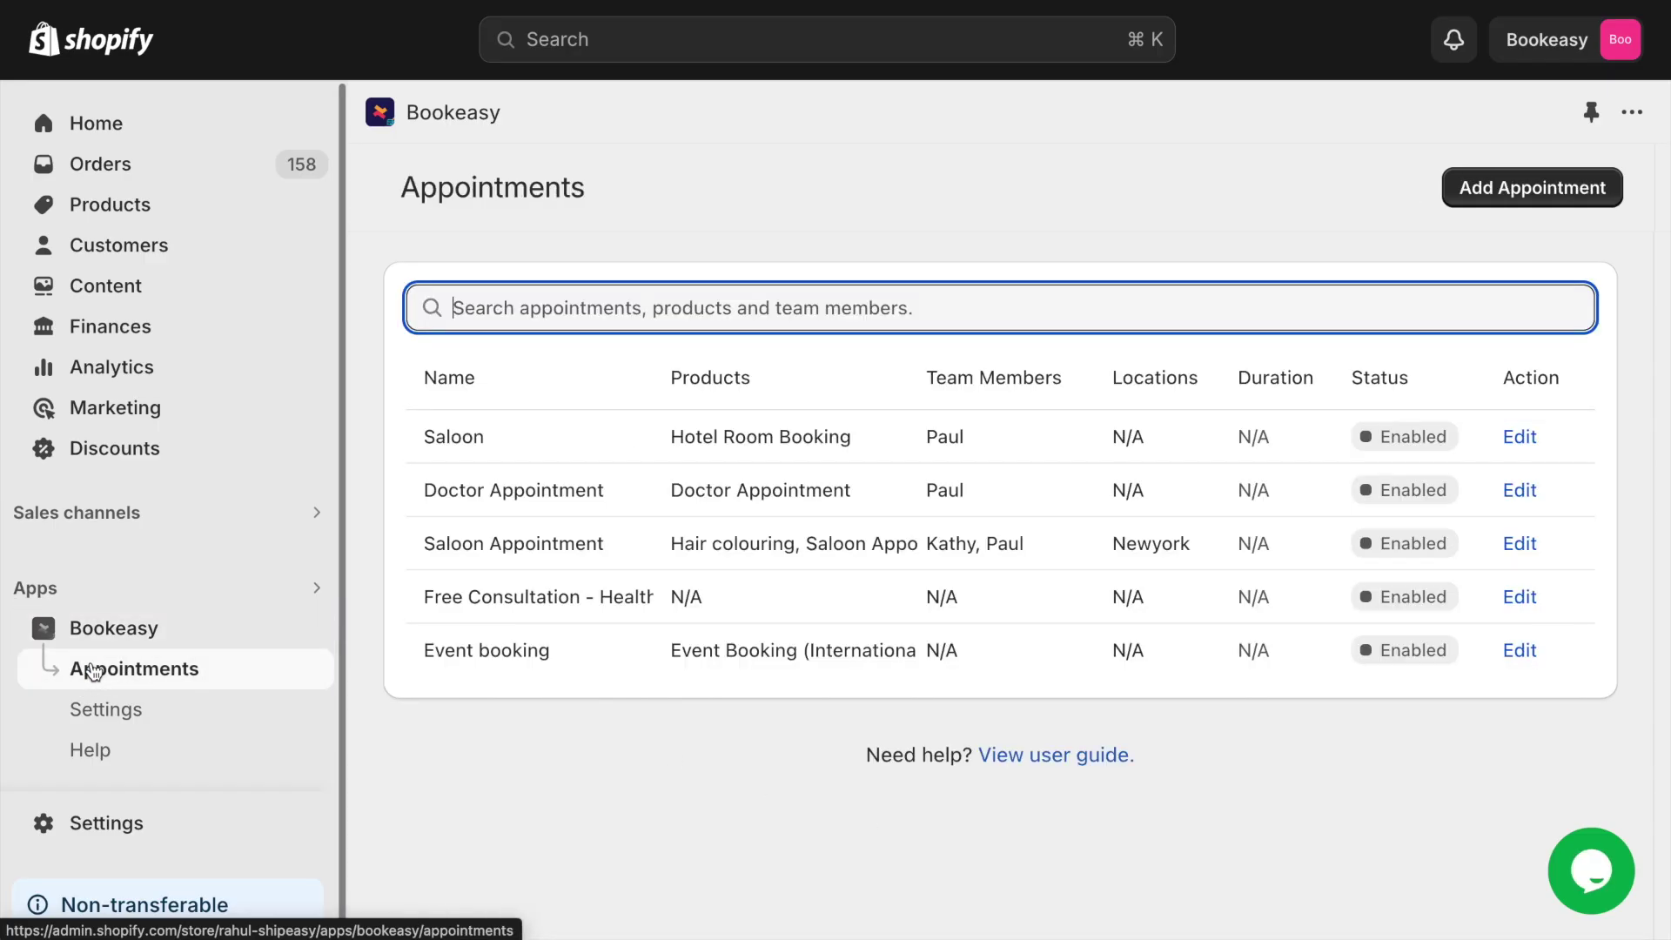
left_click(1493, 196)
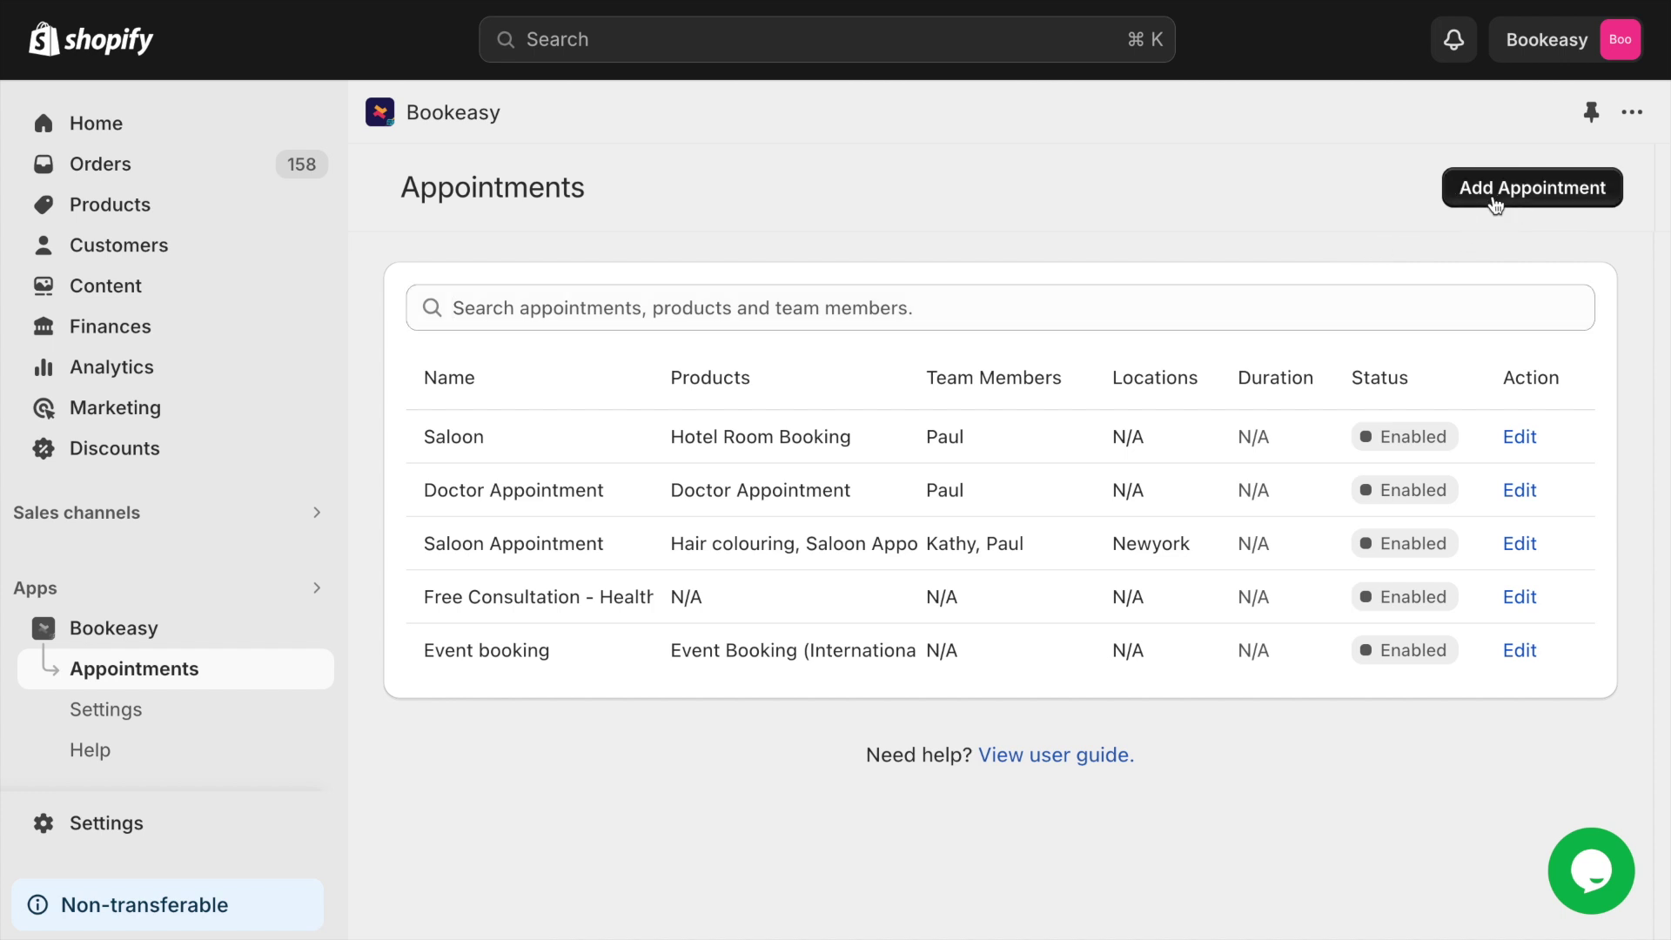
left_click(1058, 385)
type("Salon services")
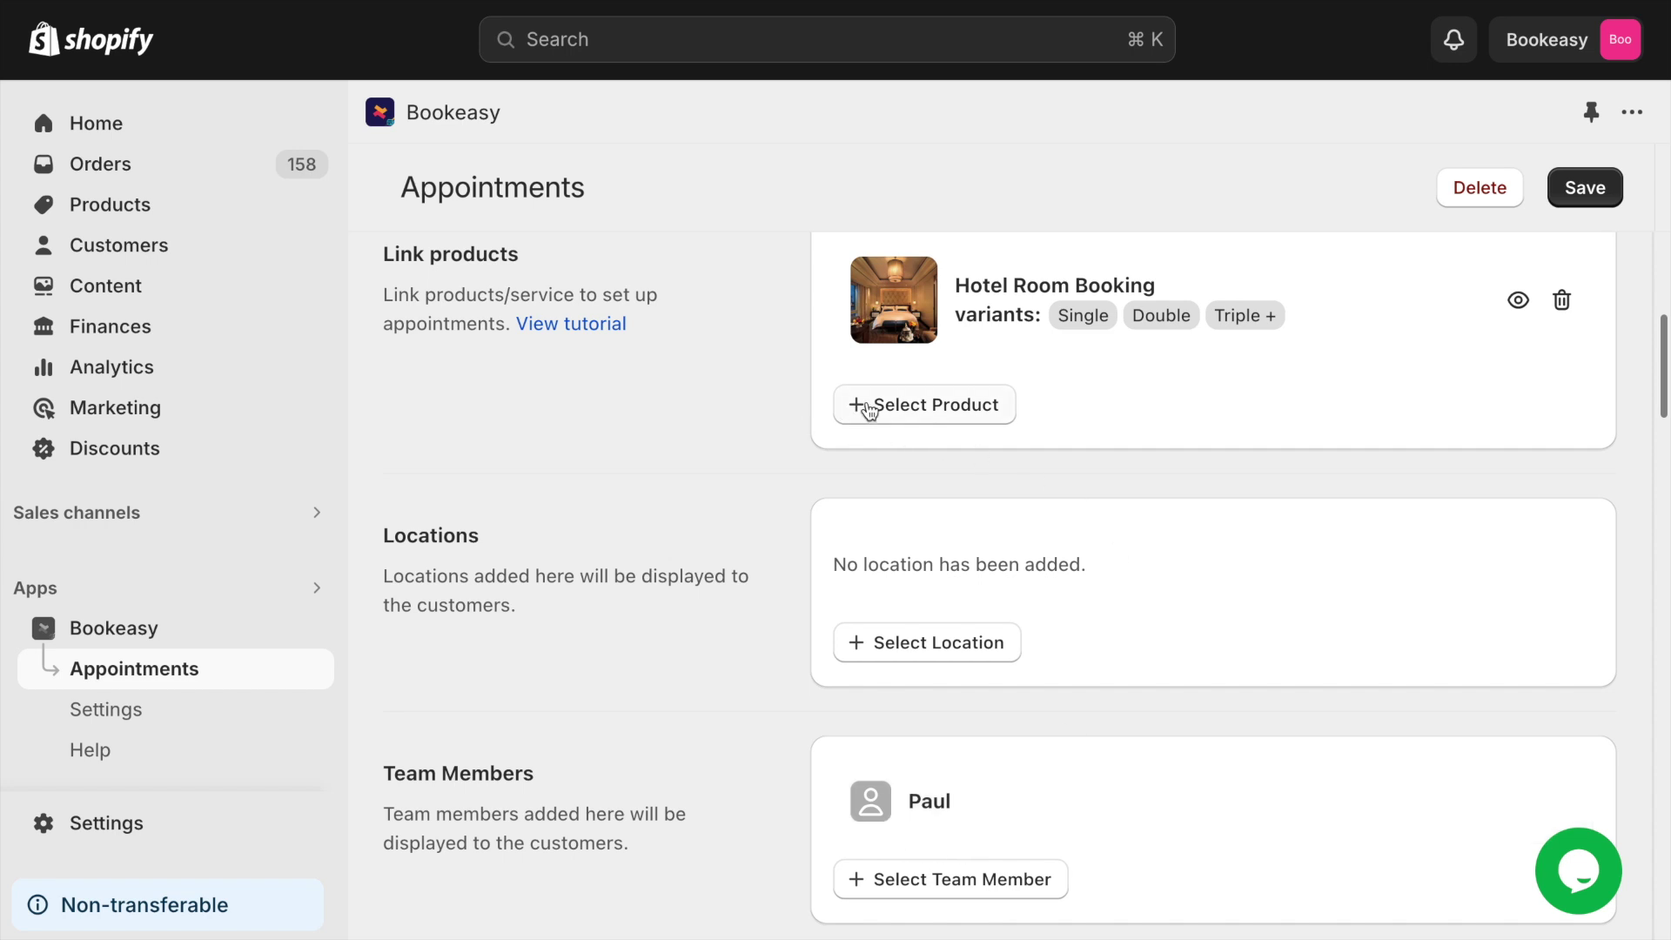
left_click(891, 407)
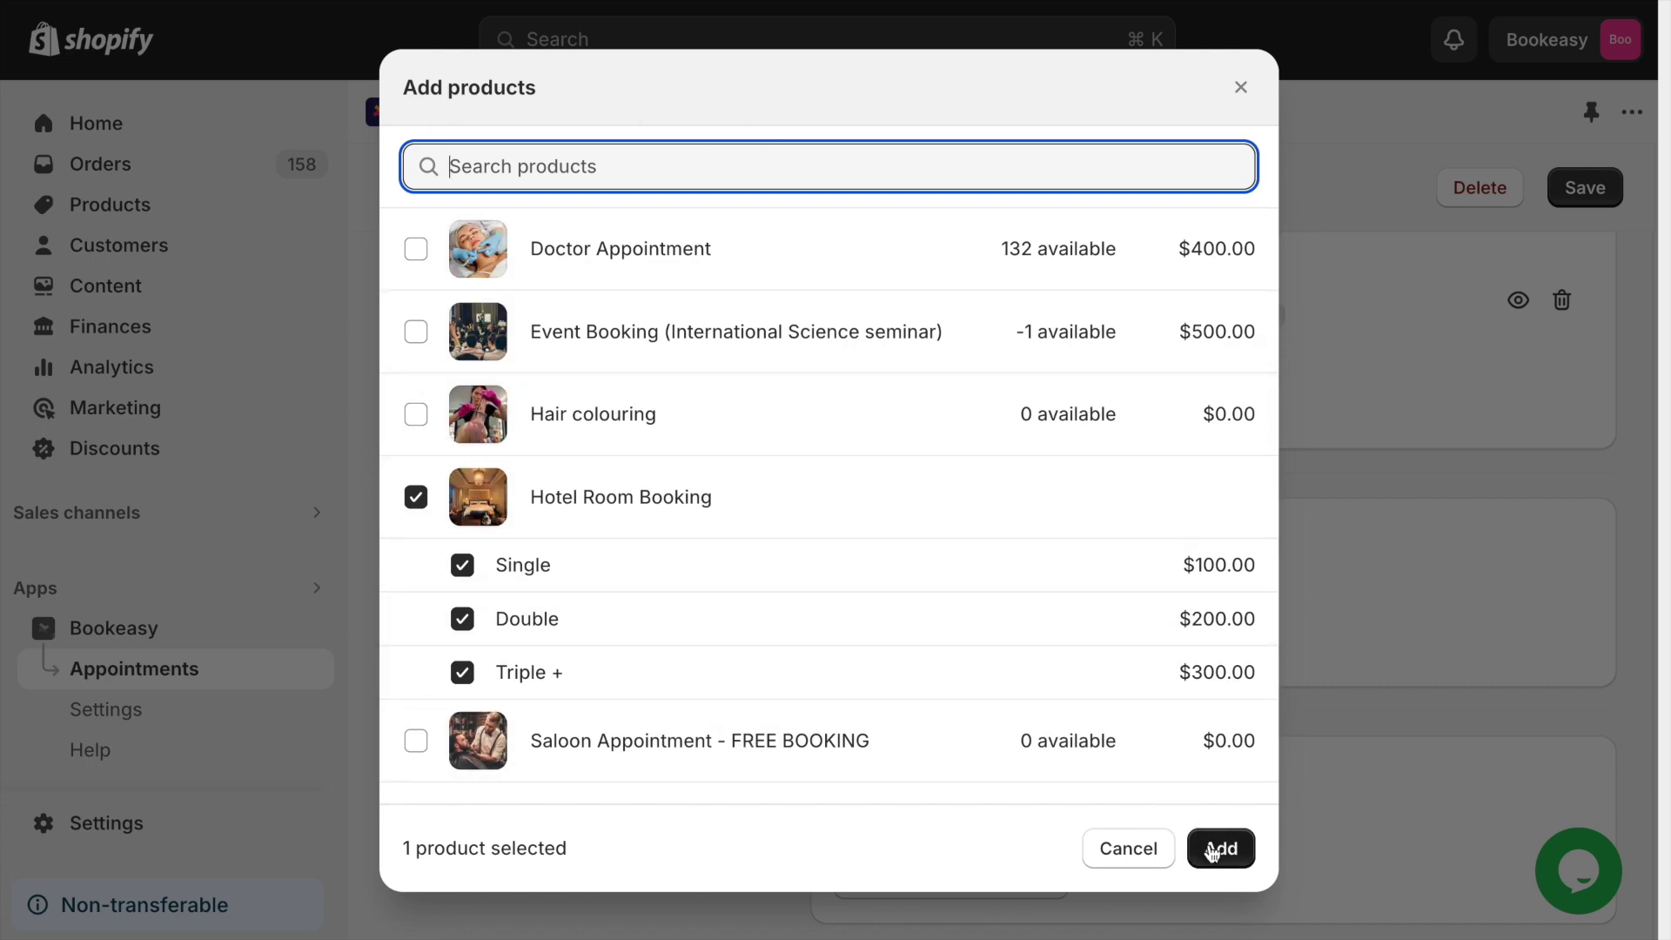
left_click(1214, 849)
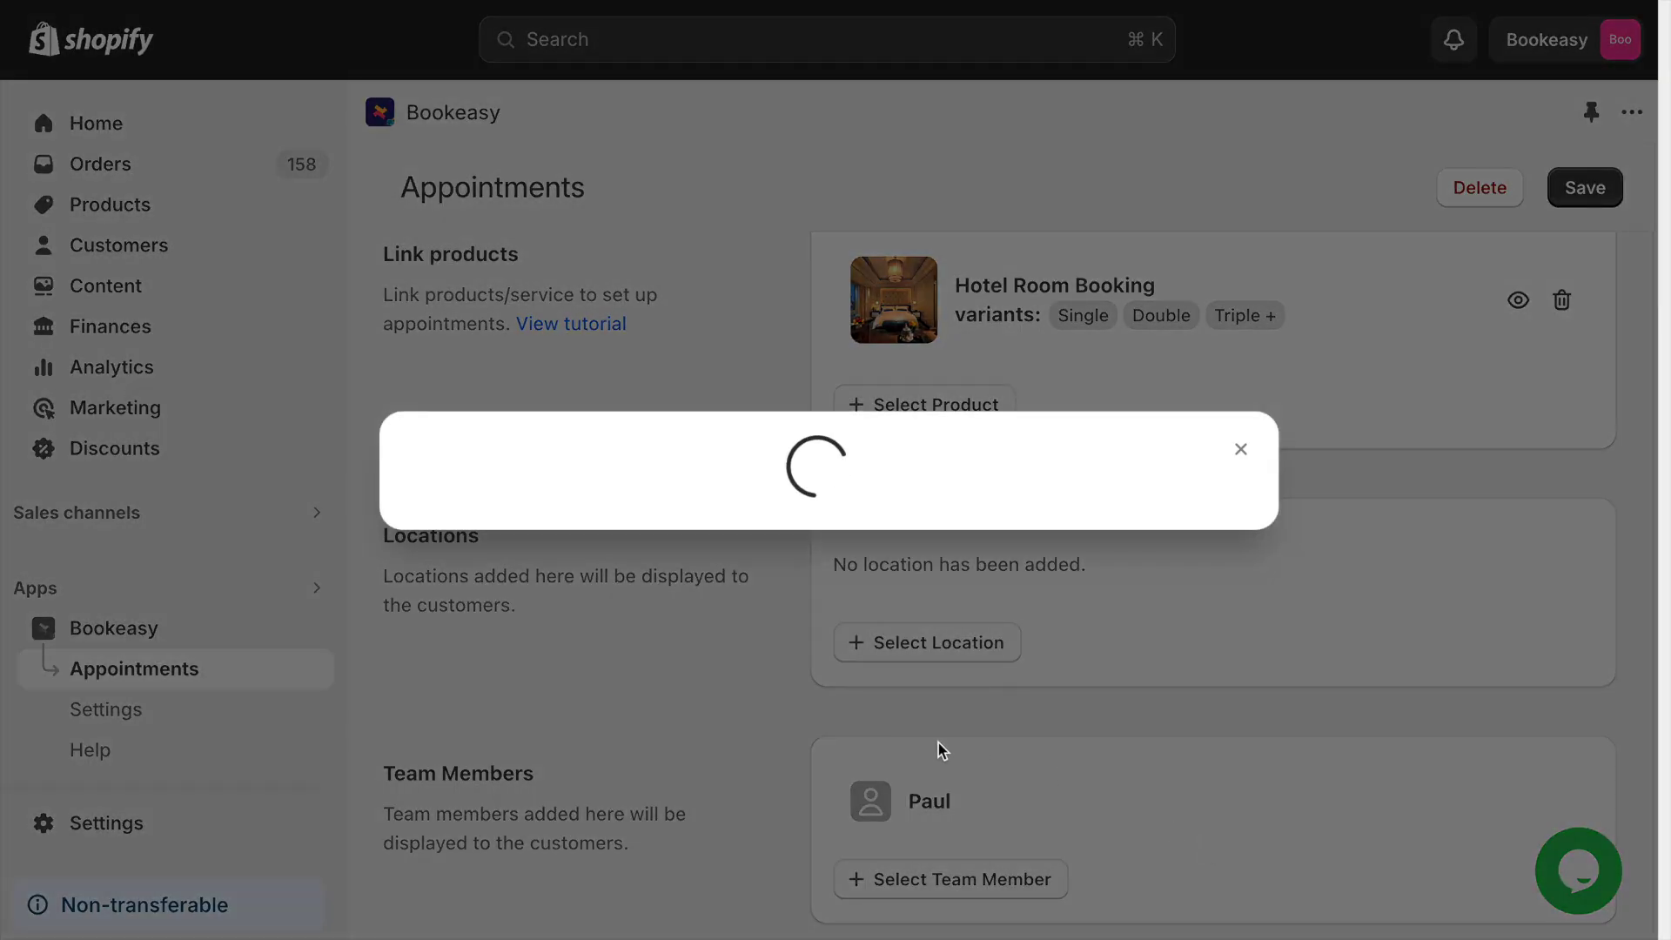
Set the appointment's location to Newyork.
scroll(922, 800, "down", 2)
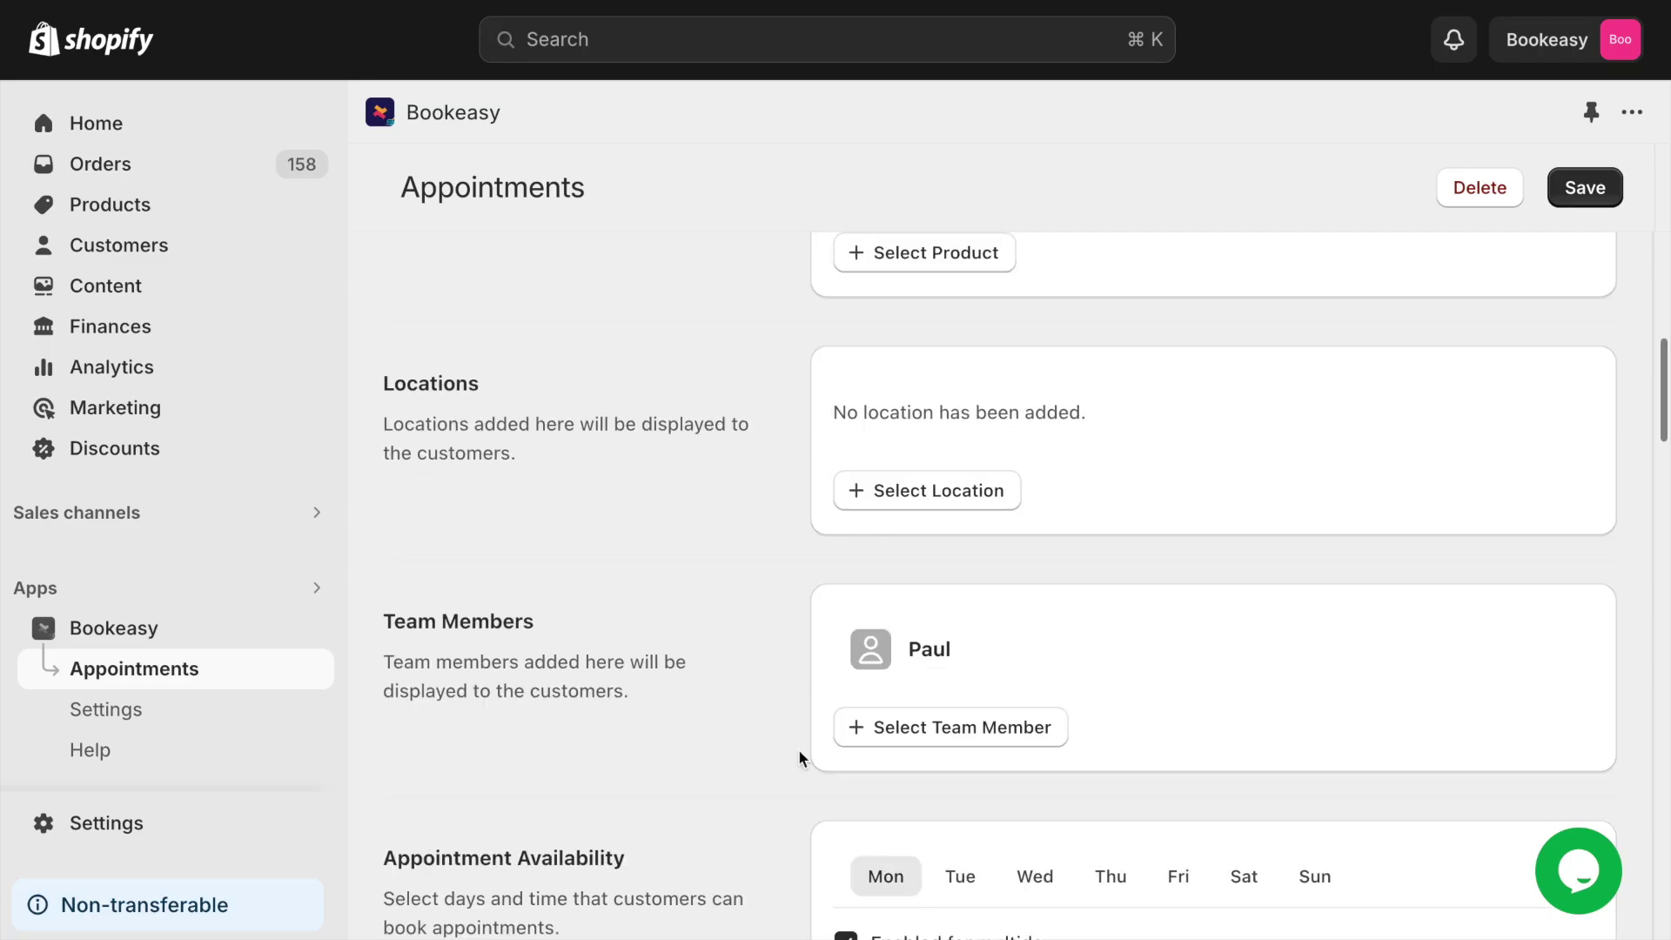
left_click(922, 494)
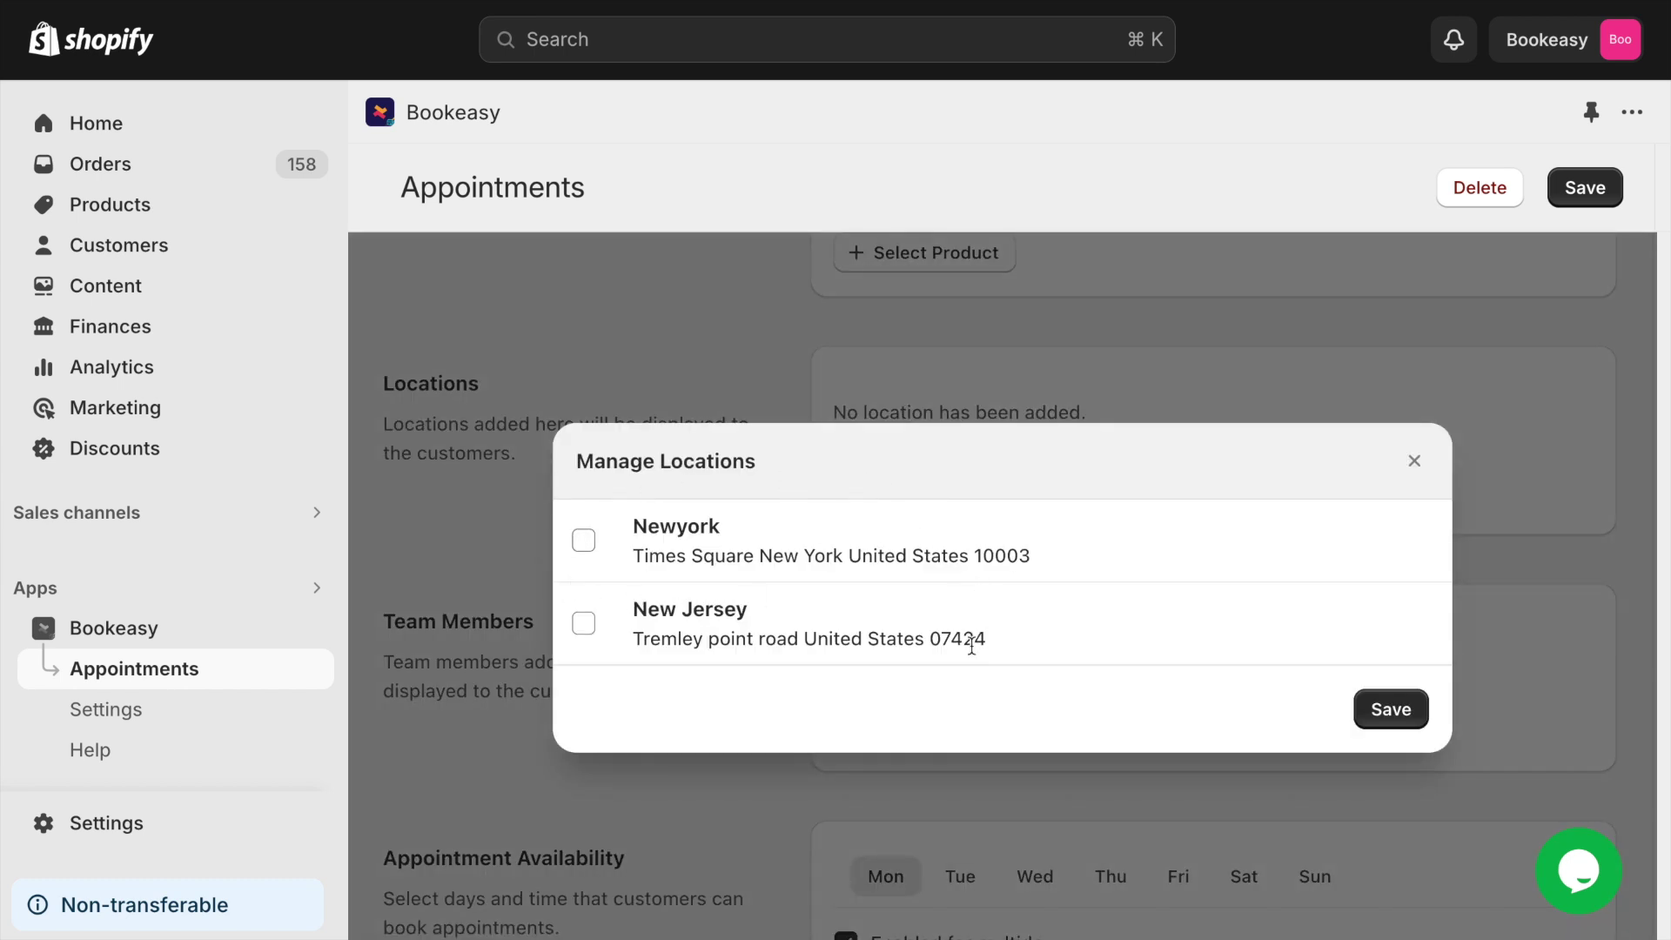
left_click(582, 542)
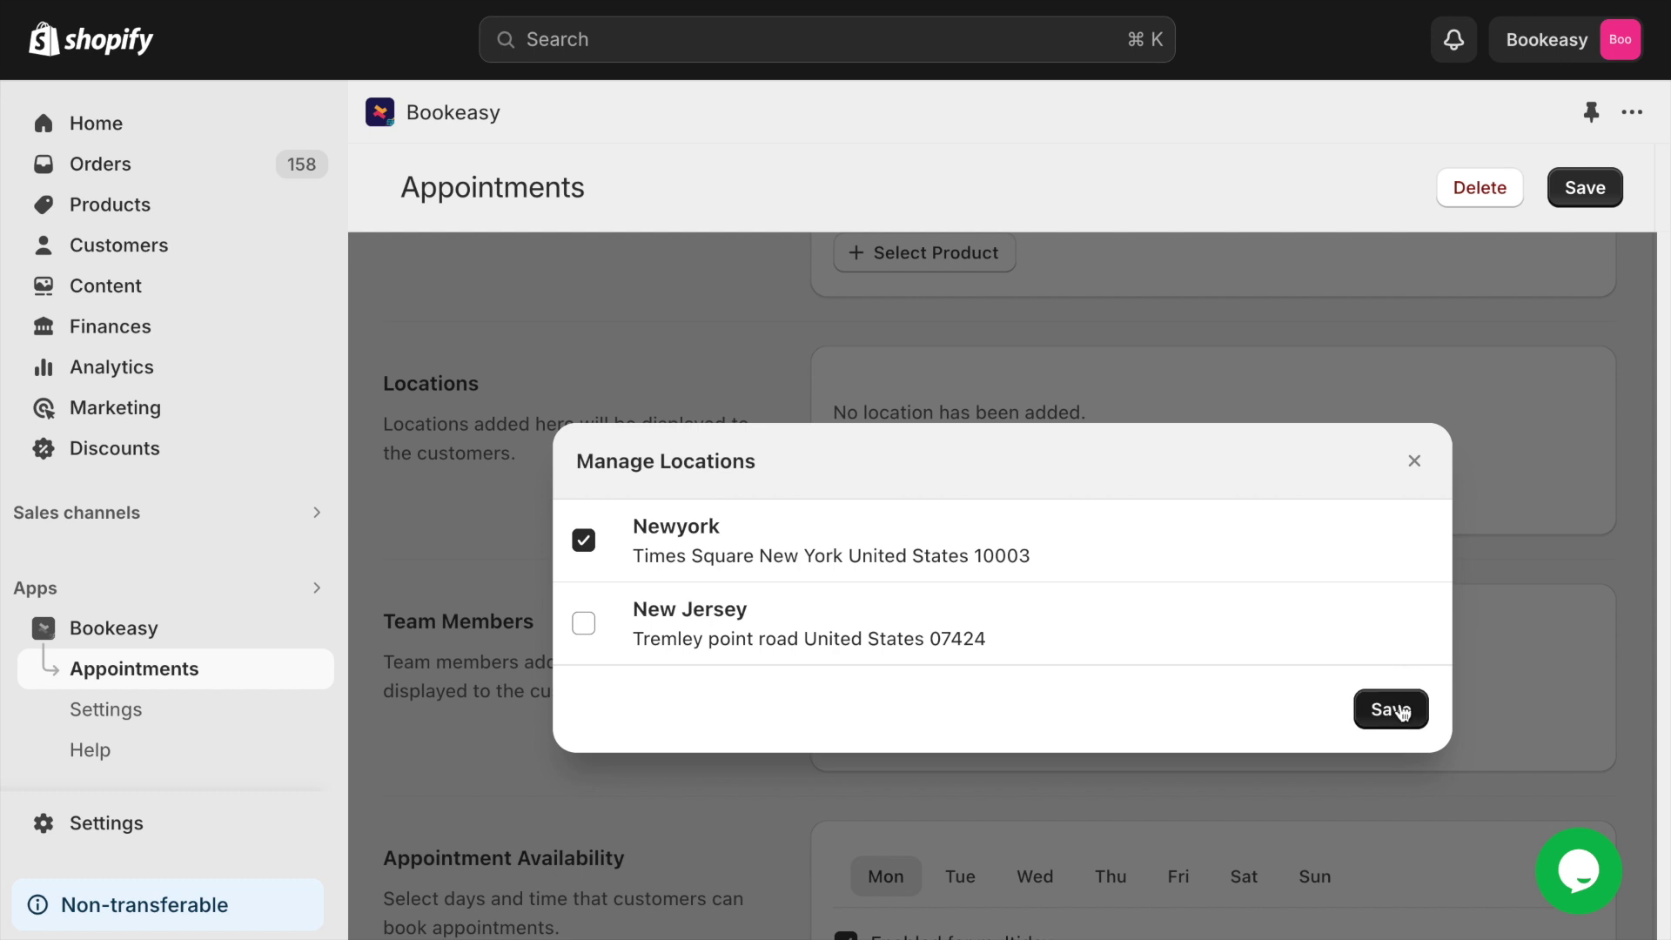
left_click(1402, 713)
Add Kathy as a team member on the appointment.
scroll(883, 847, "down", 3)
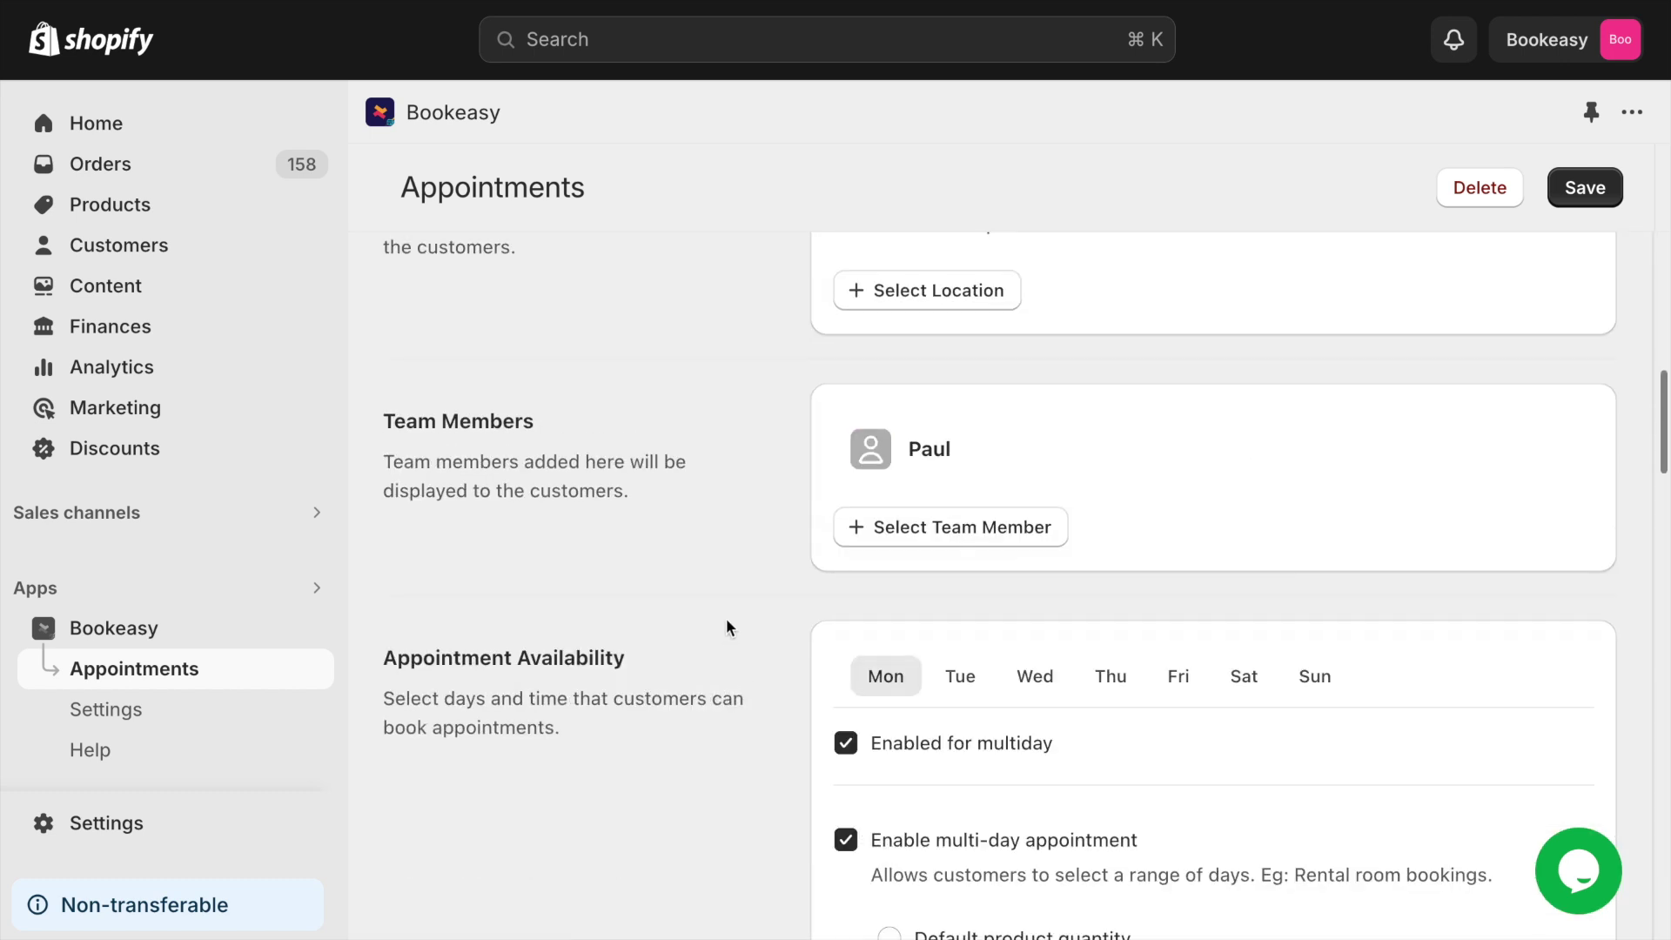
scroll(730, 626, "down", 1)
left_click(932, 487)
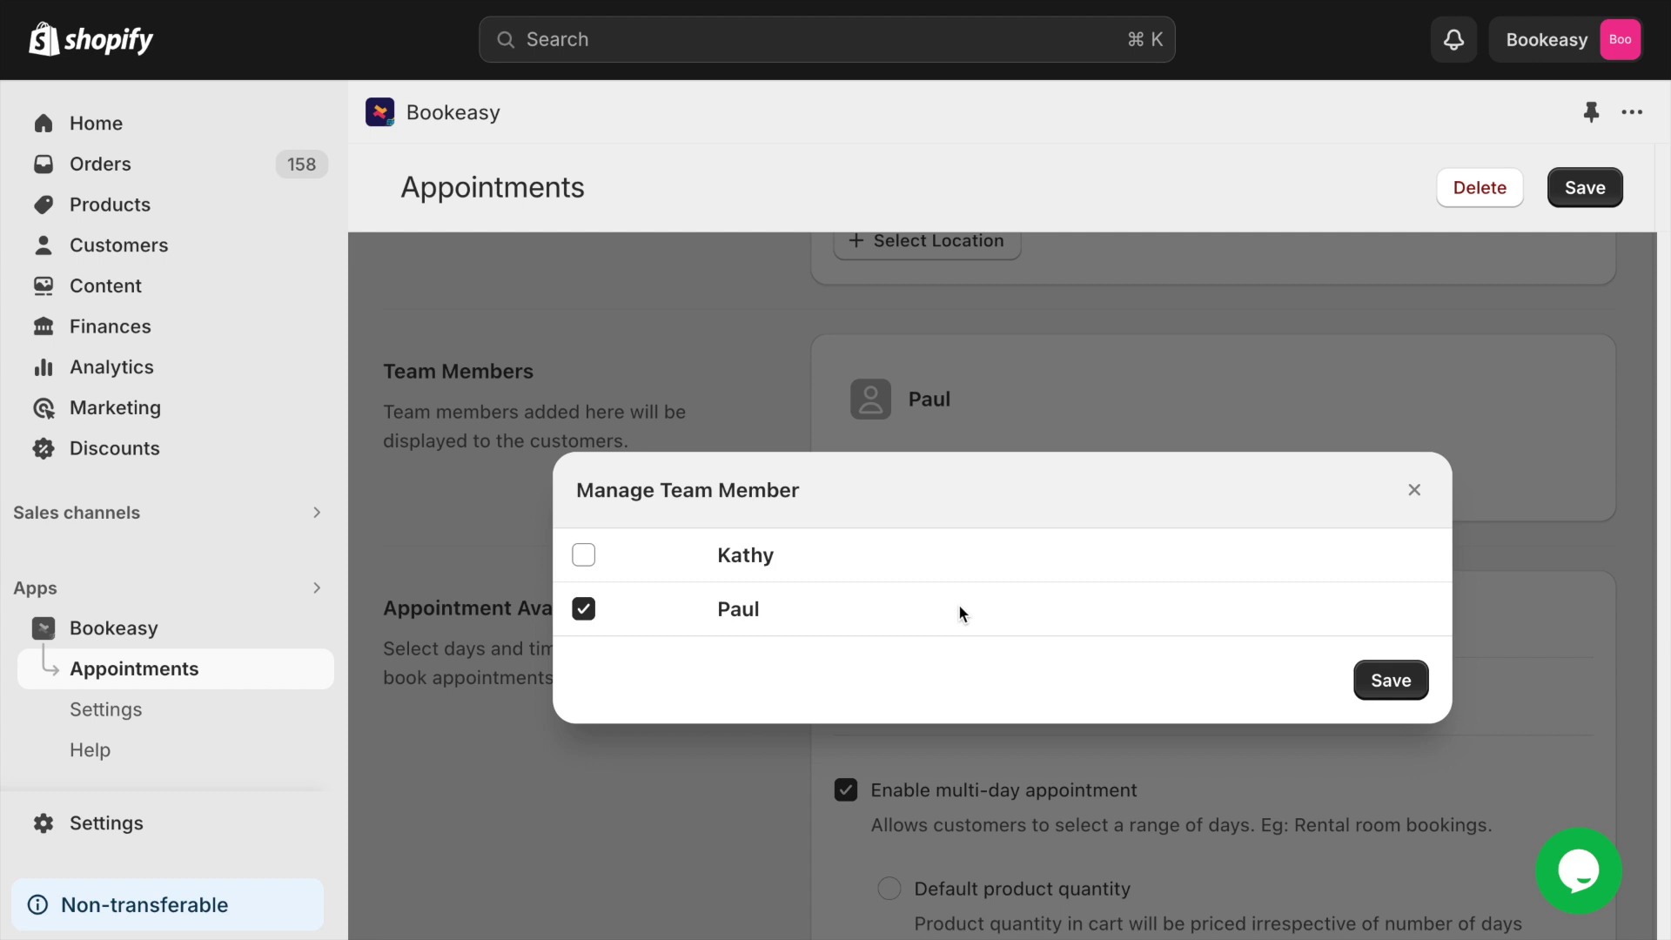
left_click(585, 557)
left_click(1387, 695)
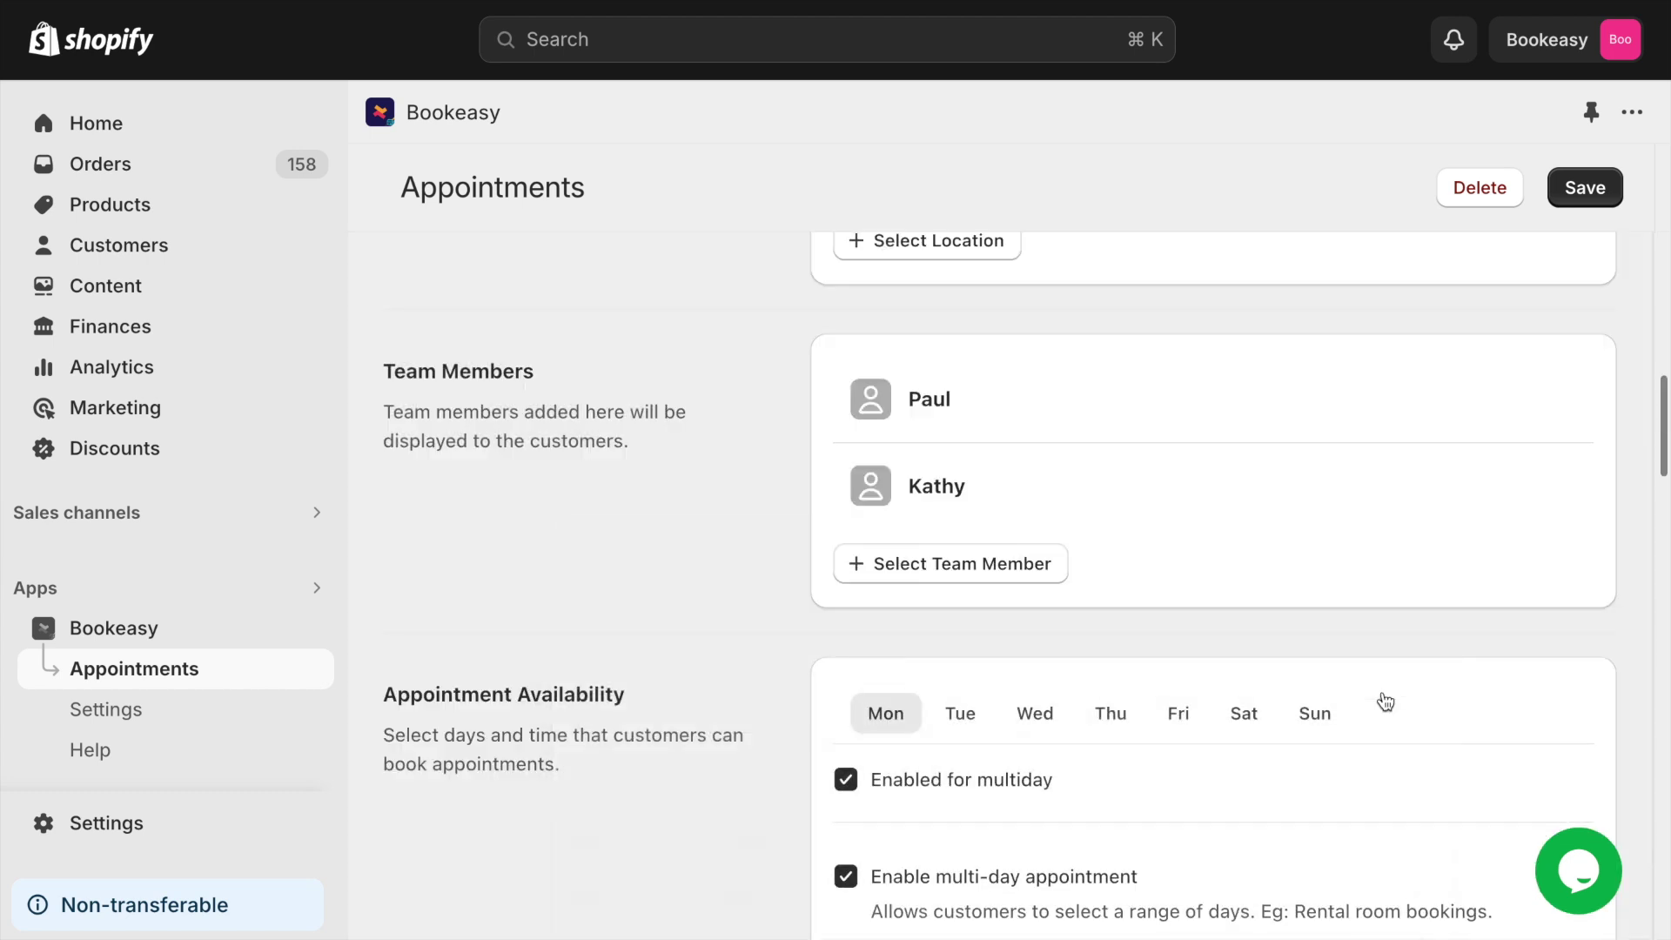
scroll(1131, 766, "down", 5)
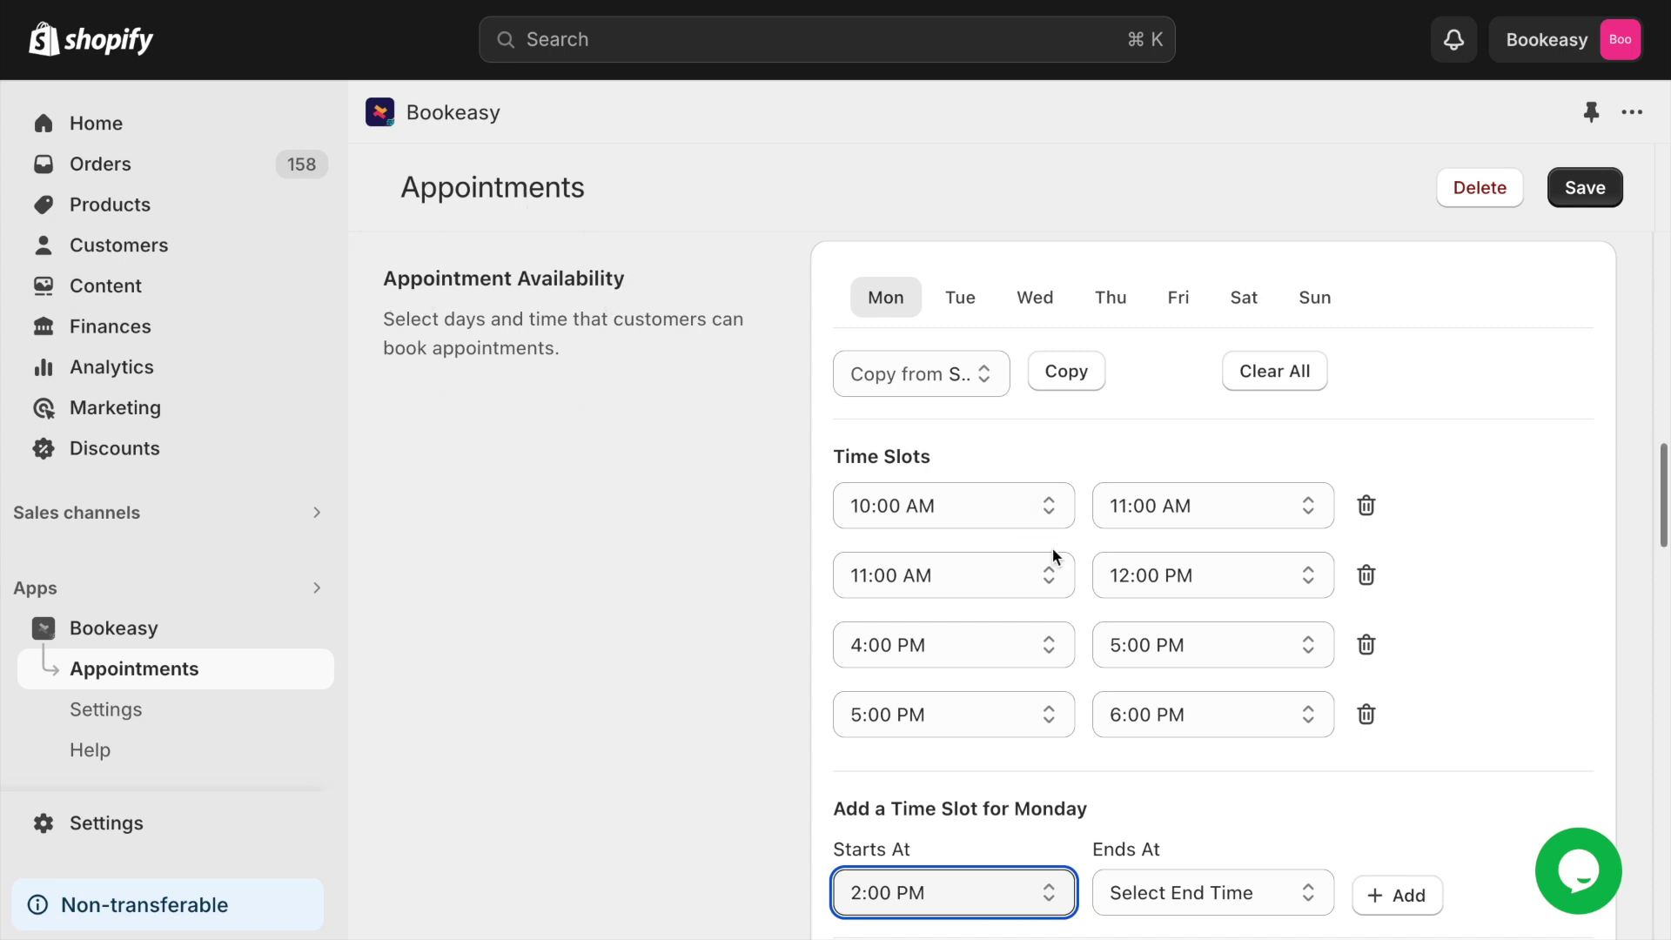
Add a 2:00–3:00 PM time slot to Monday's availability.
scroll(1055, 748, "down", 1)
left_click(1166, 854)
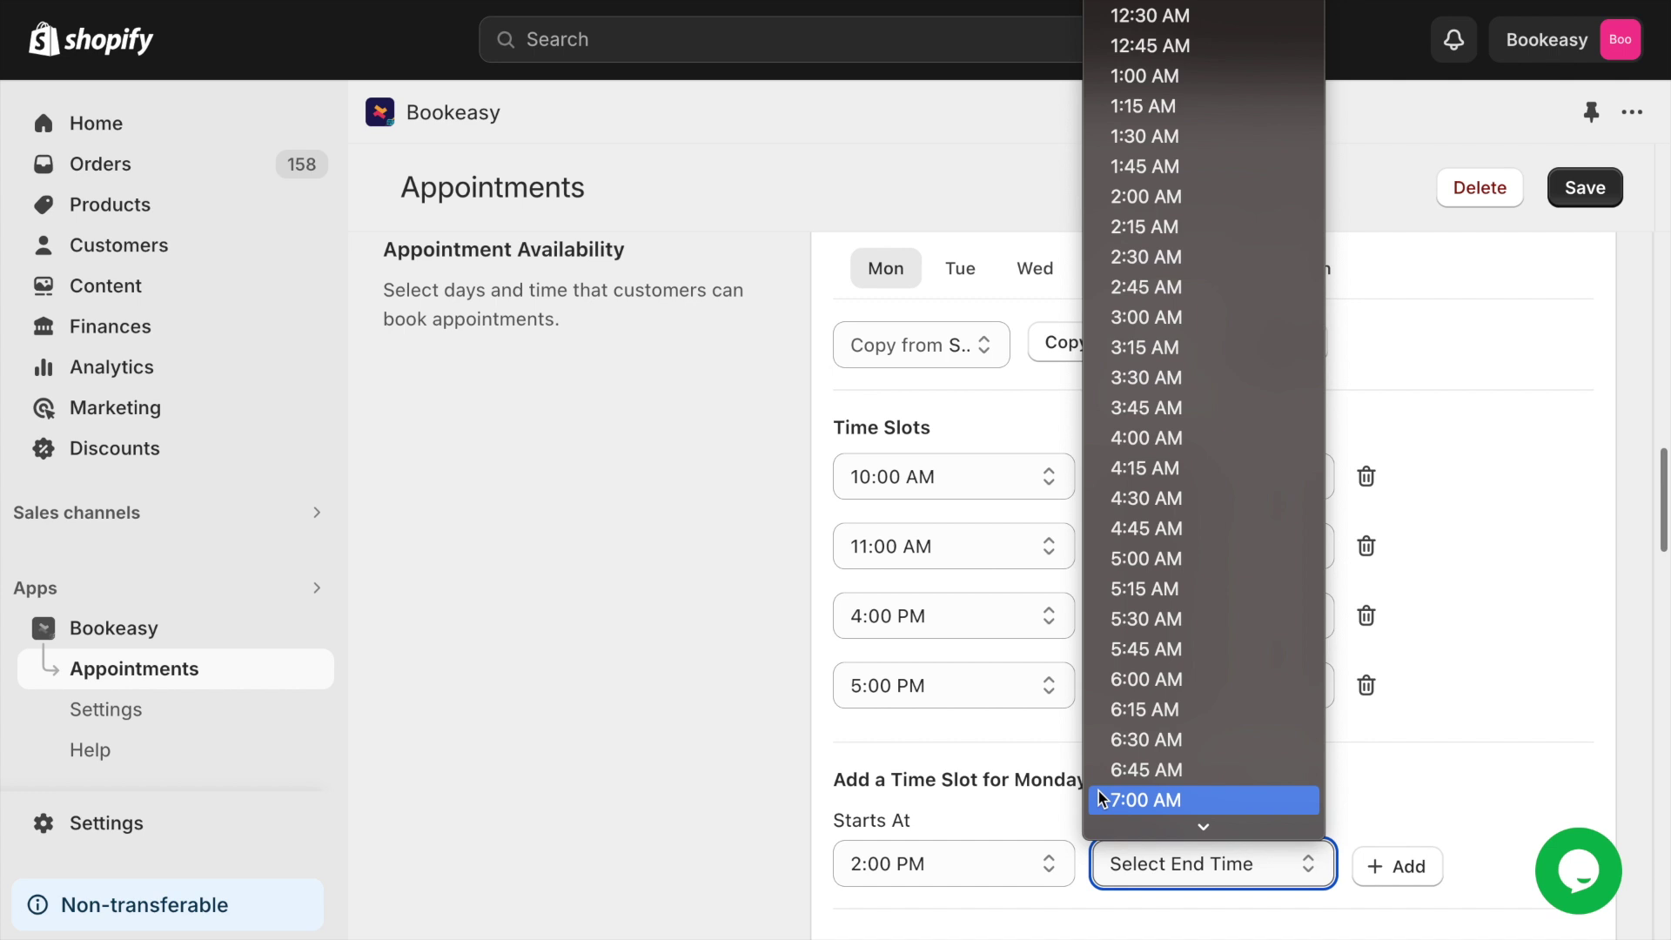
scroll(1188, 601, "down", 10)
scroll(1194, 608, "down", 2)
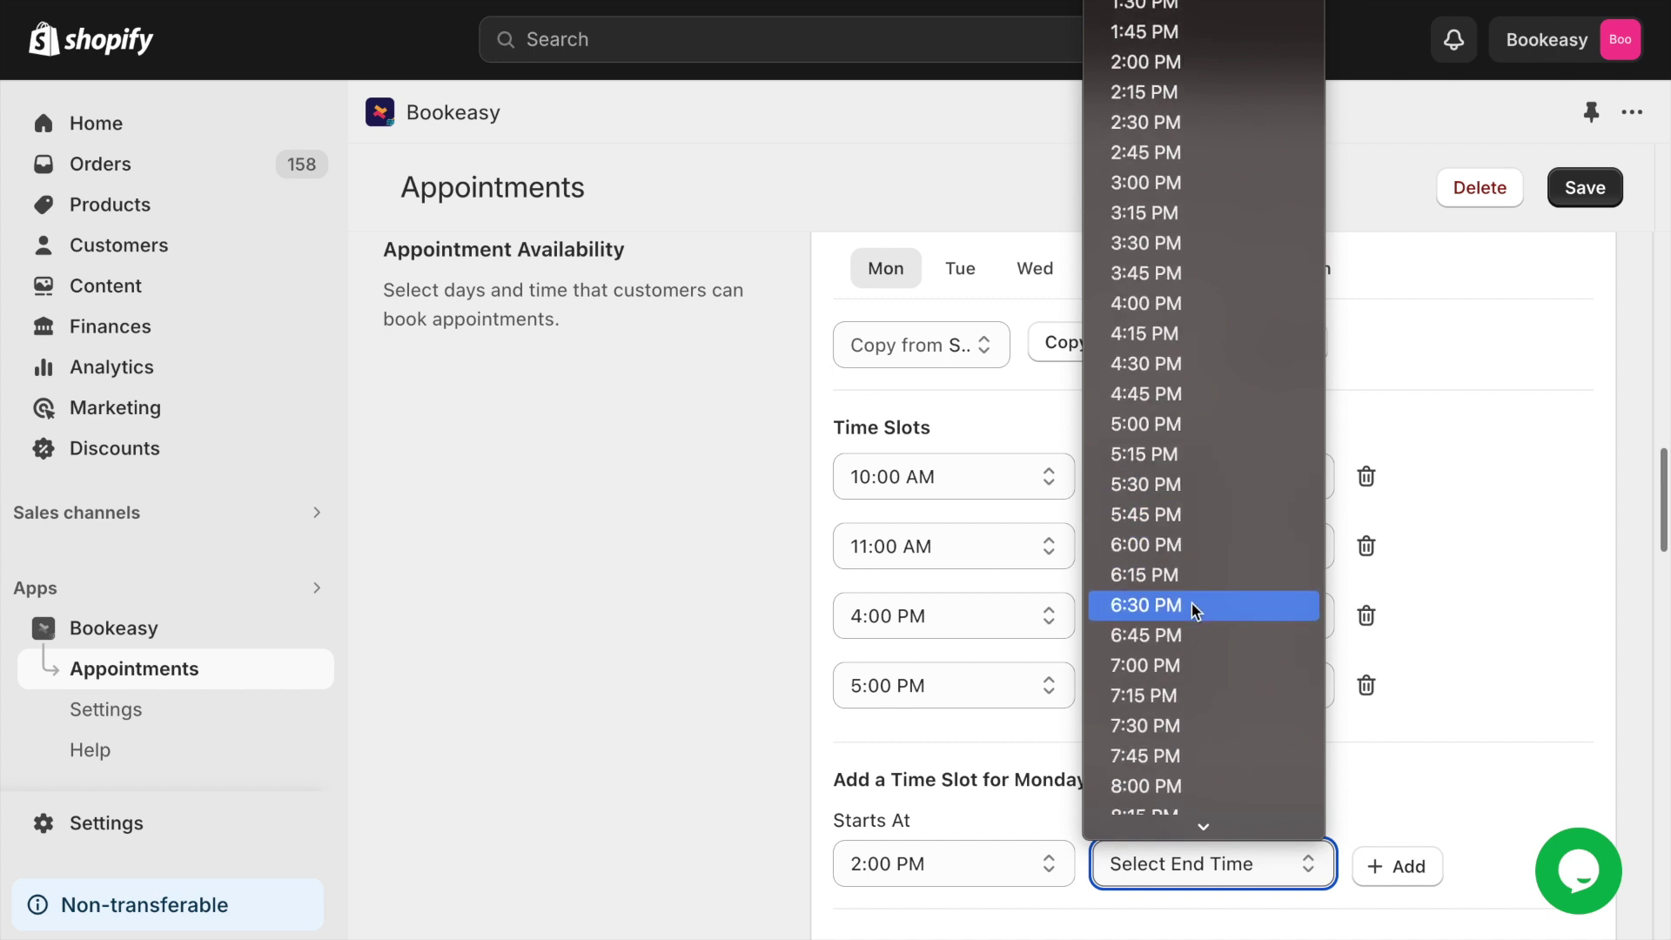
scroll(1194, 609, "up", 3)
left_click(1183, 439)
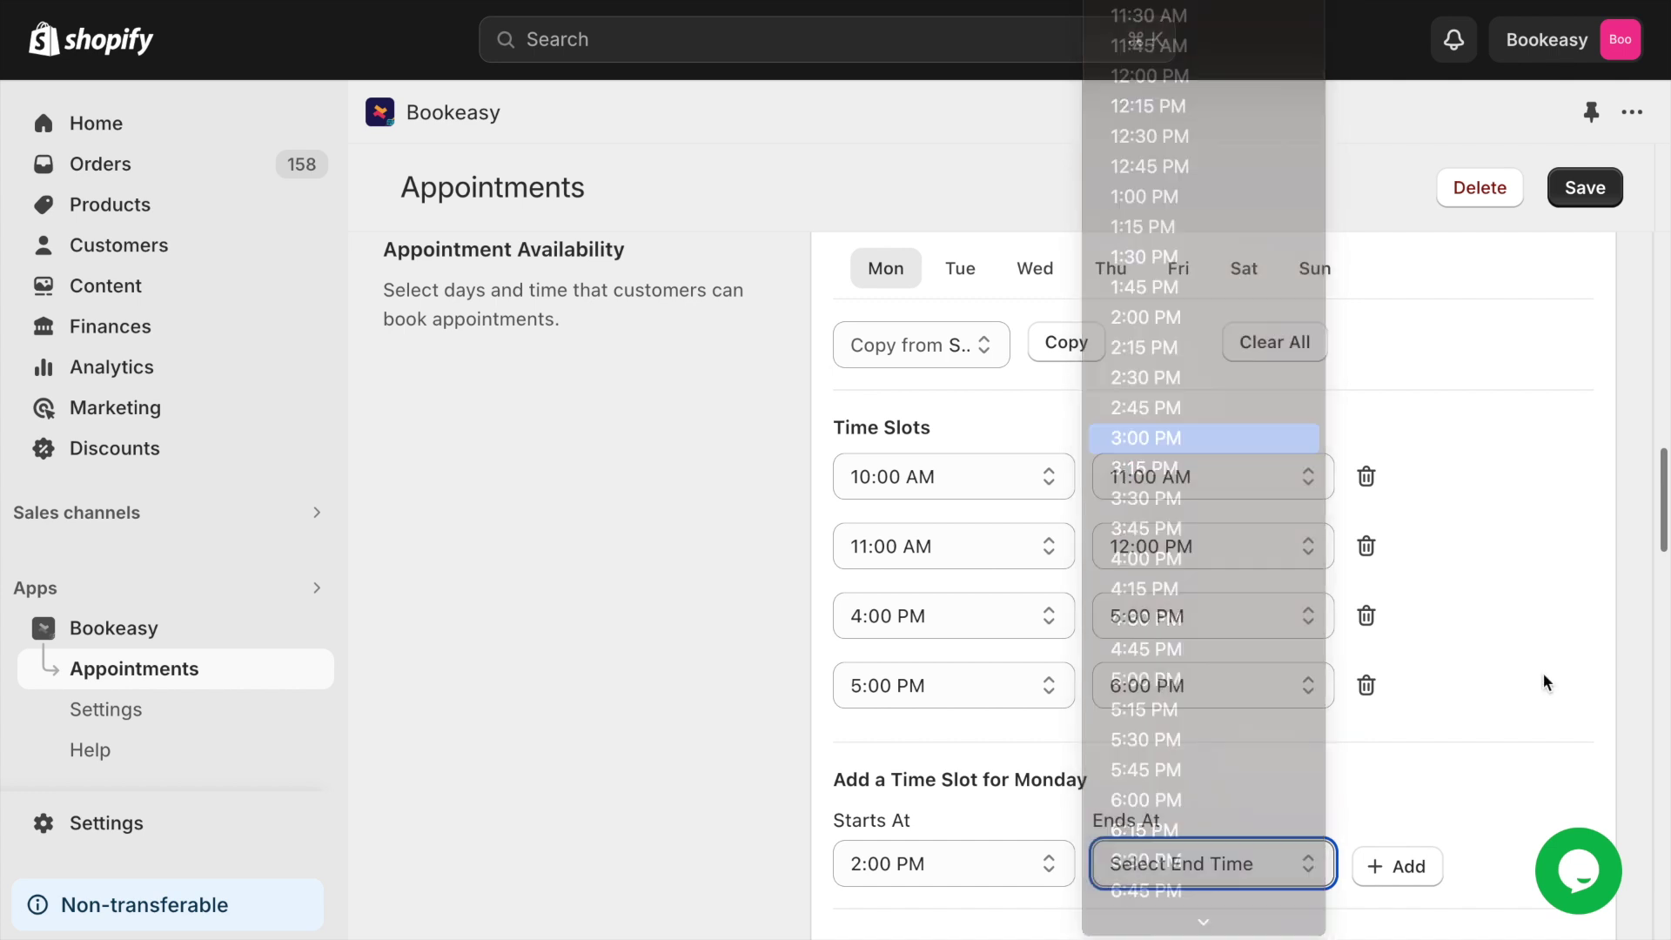
left_click(1414, 868)
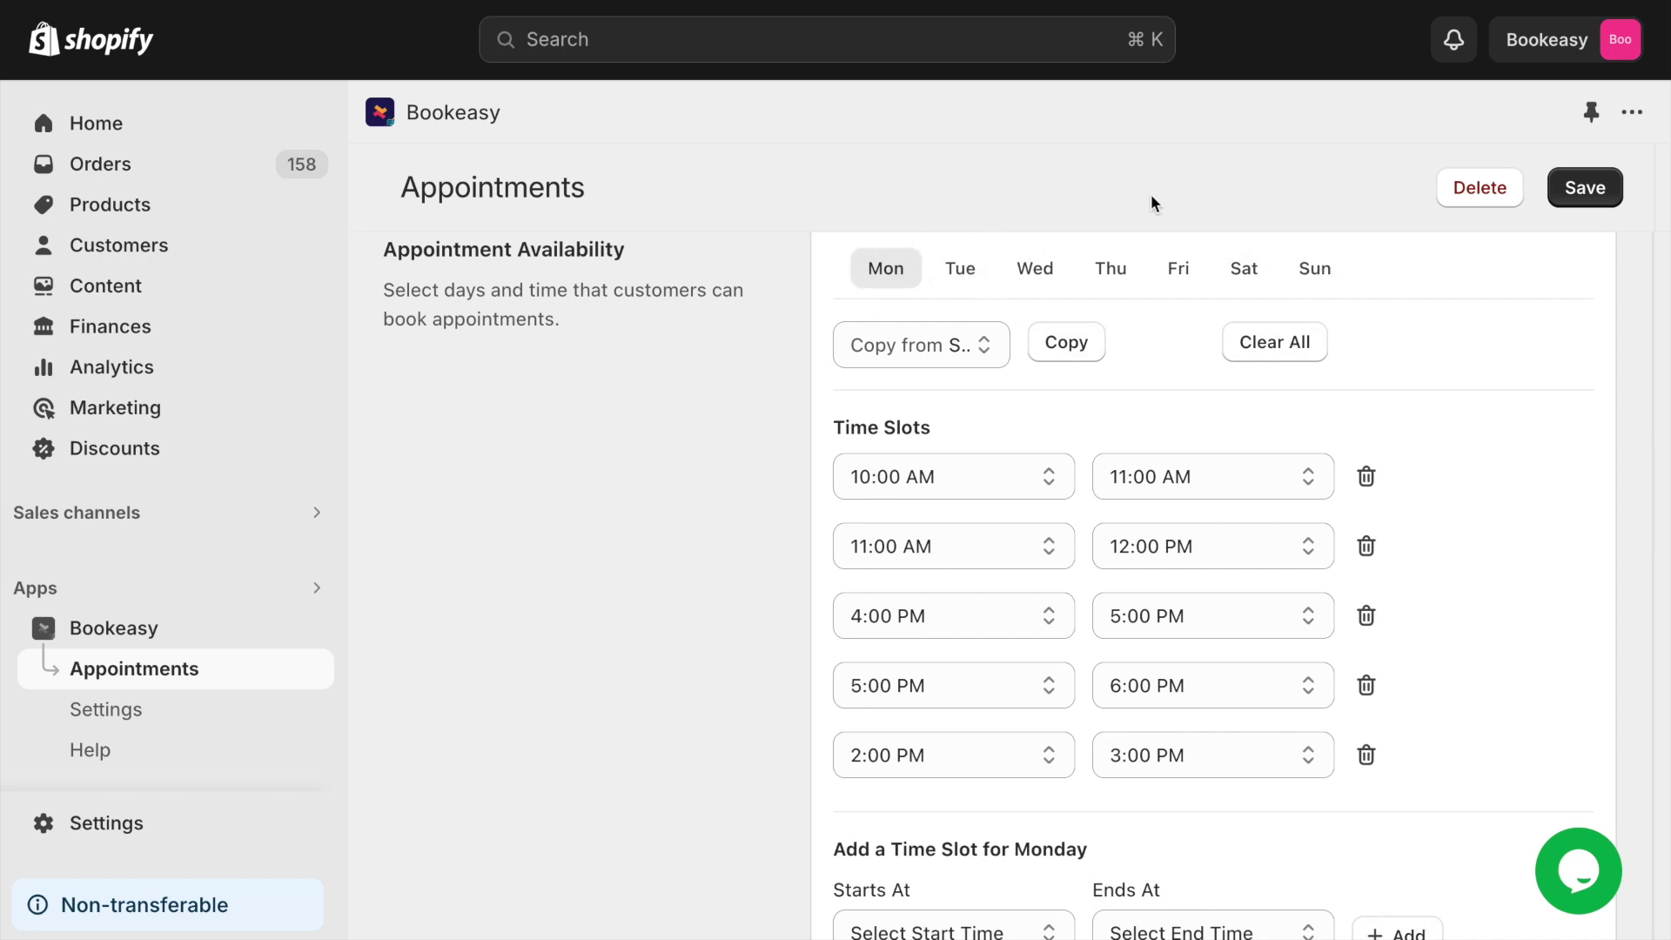
Enable multi-day appointments and allow customers to select random multi-days.
scroll(480, 715, "down", 6)
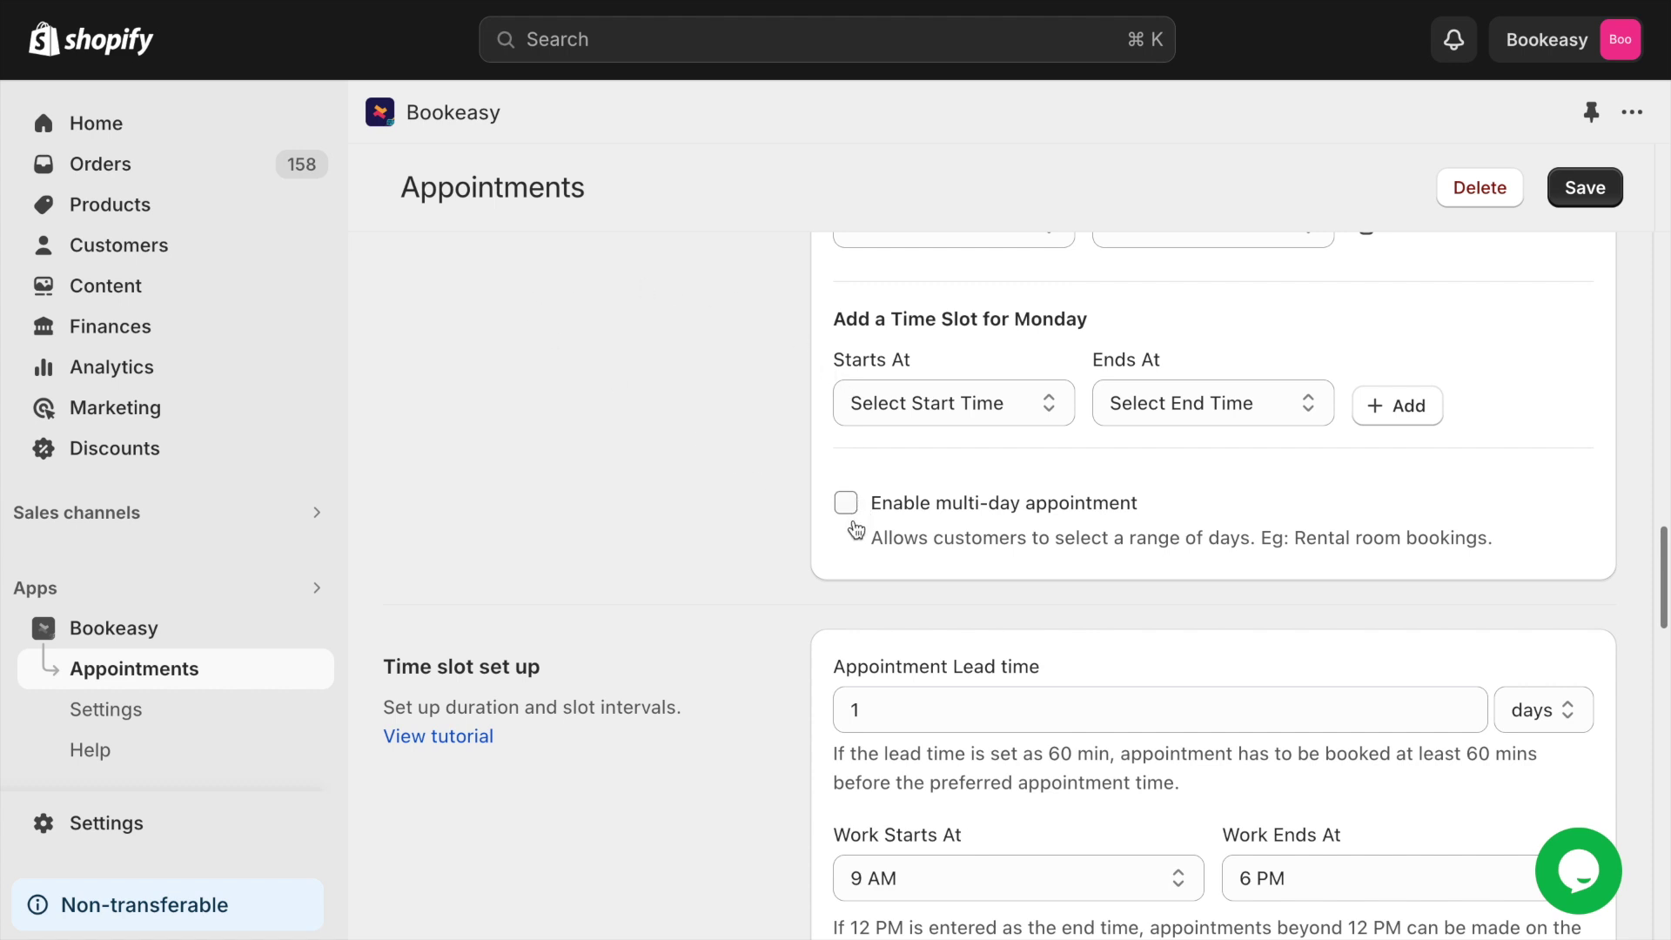
left_click(848, 502)
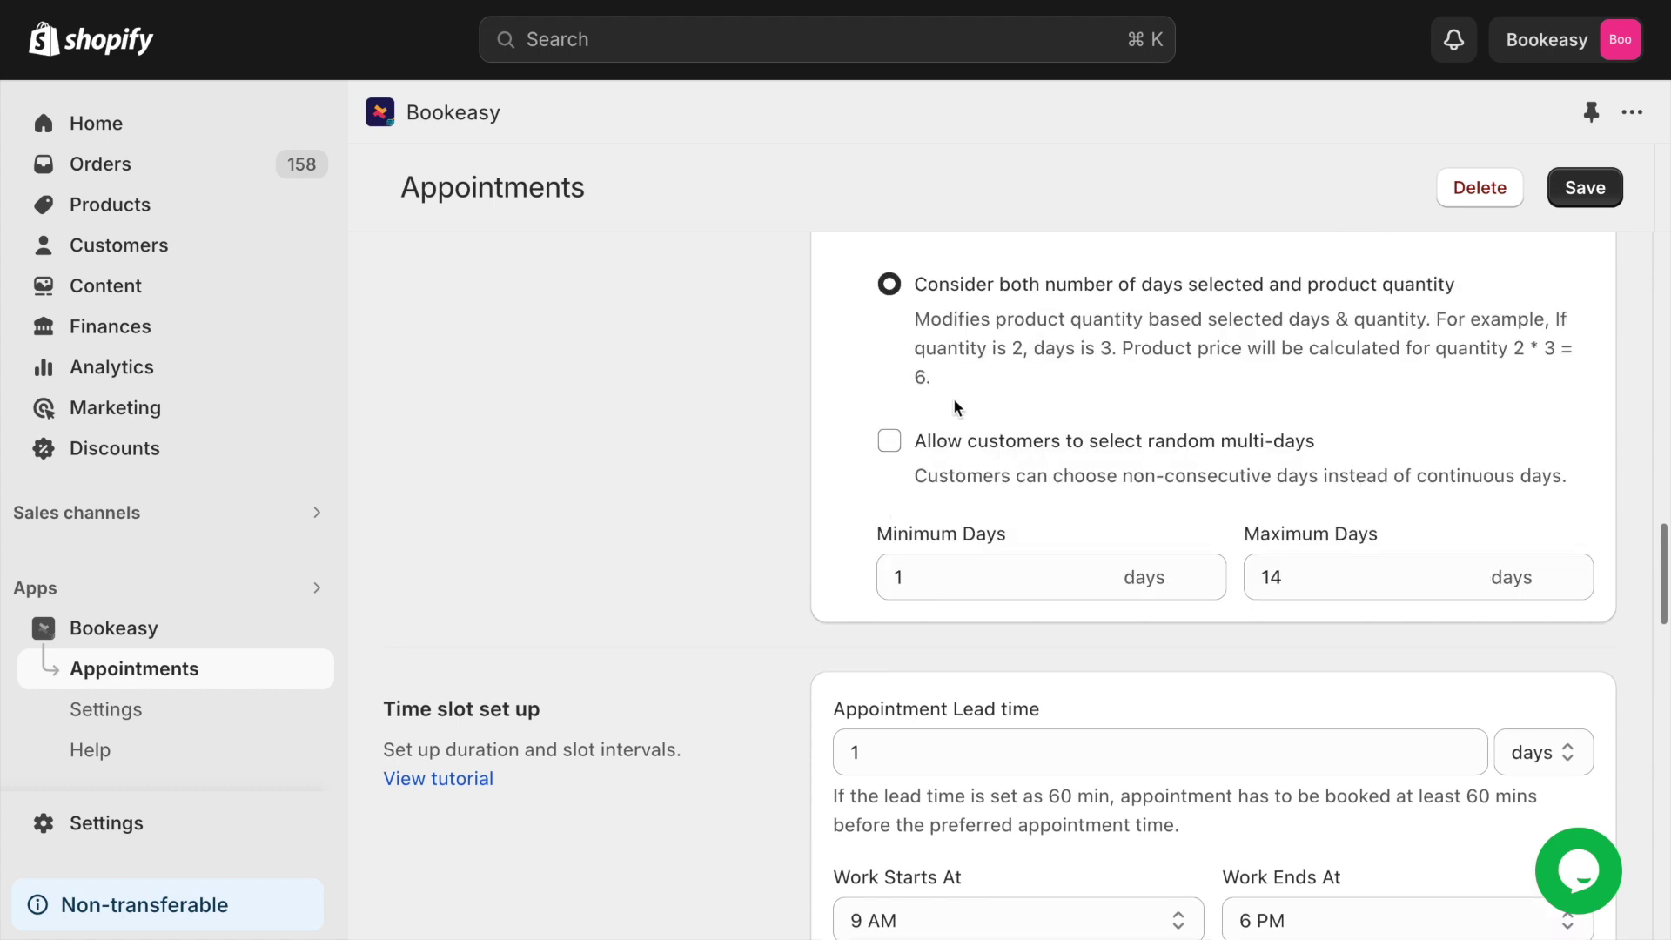
scroll(974, 418, "up", 5)
scroll(973, 415, "up", 2)
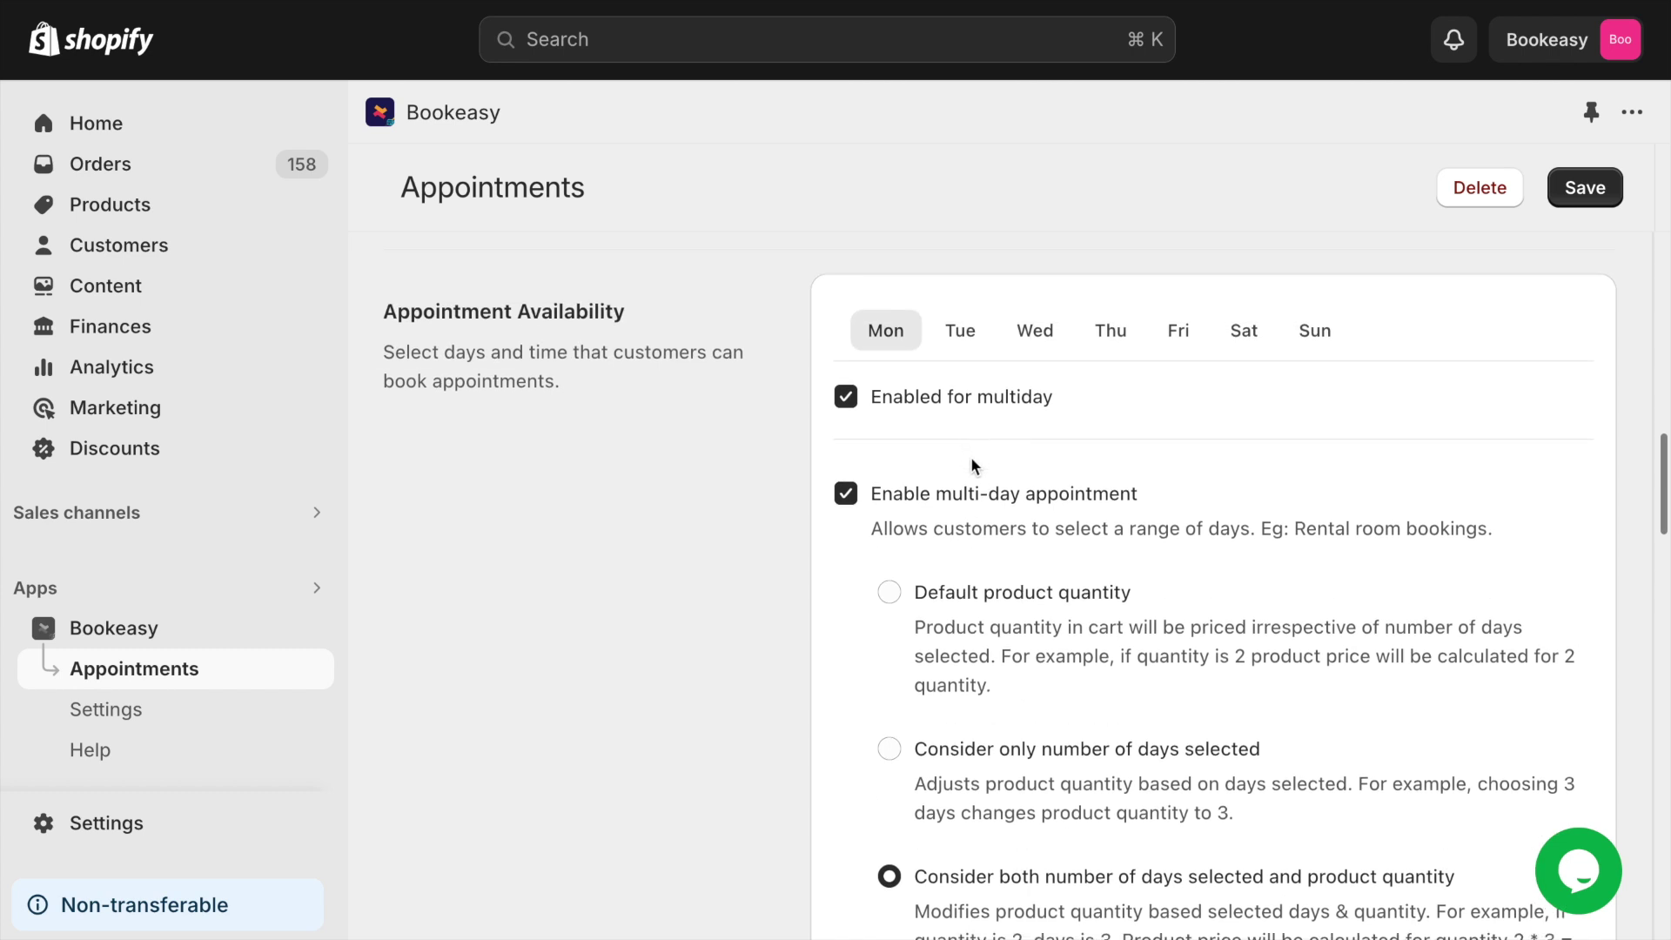
scroll(970, 493, "down", 2)
scroll(977, 589, "down", 2)
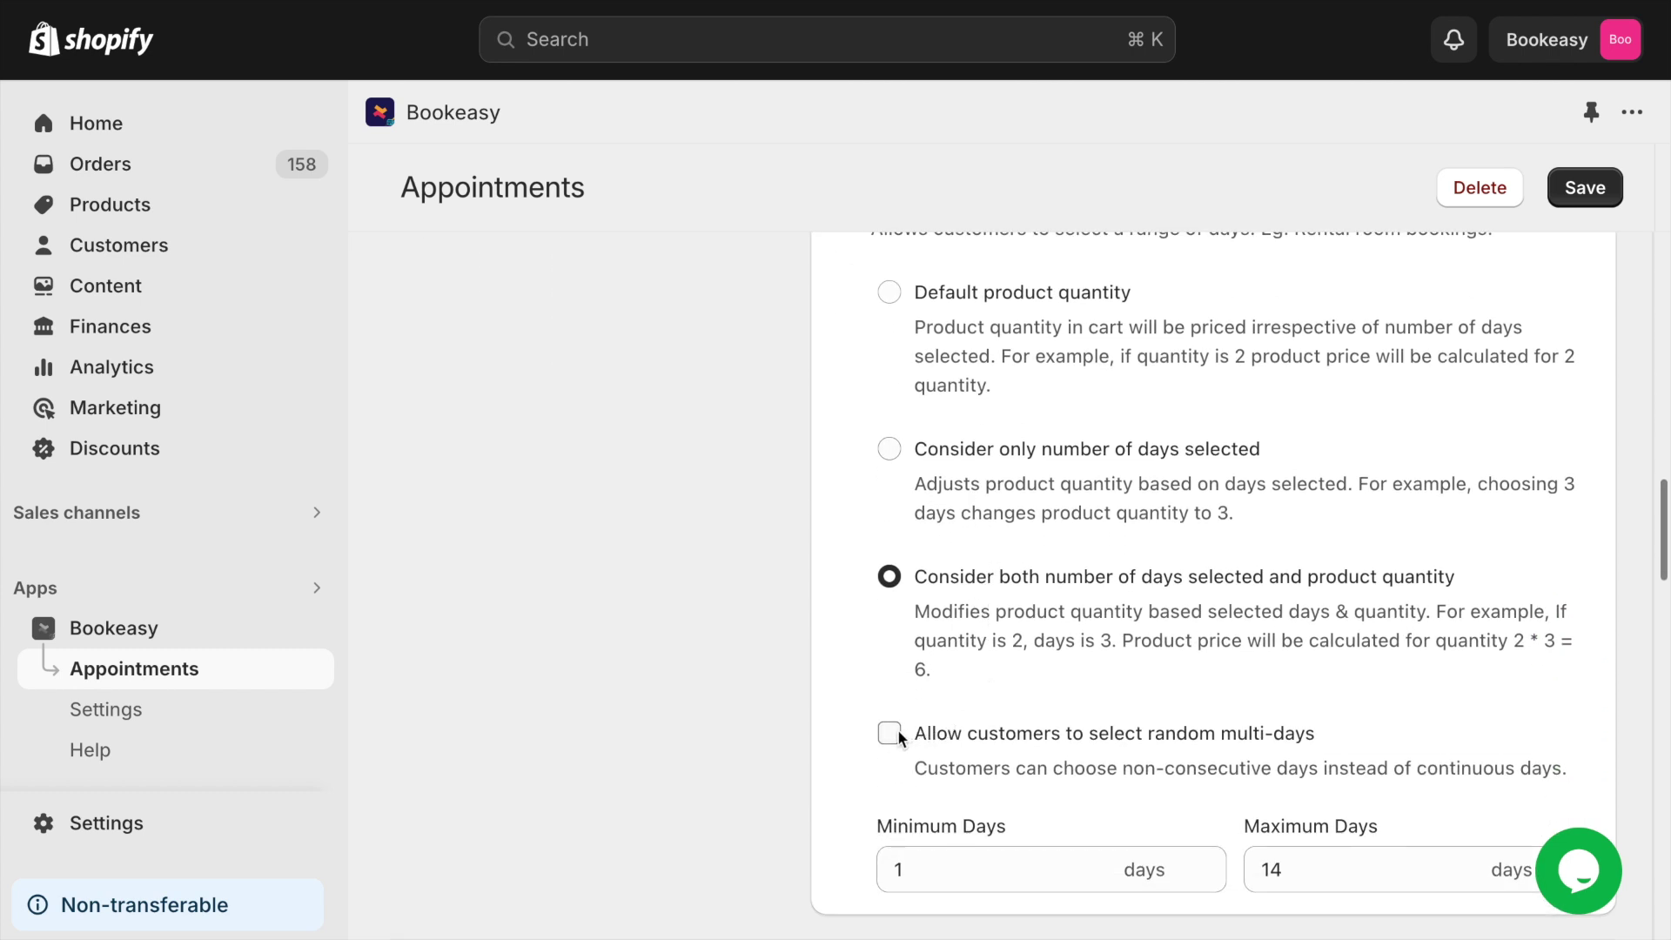
left_click(891, 734)
scroll(846, 614, "up", 10)
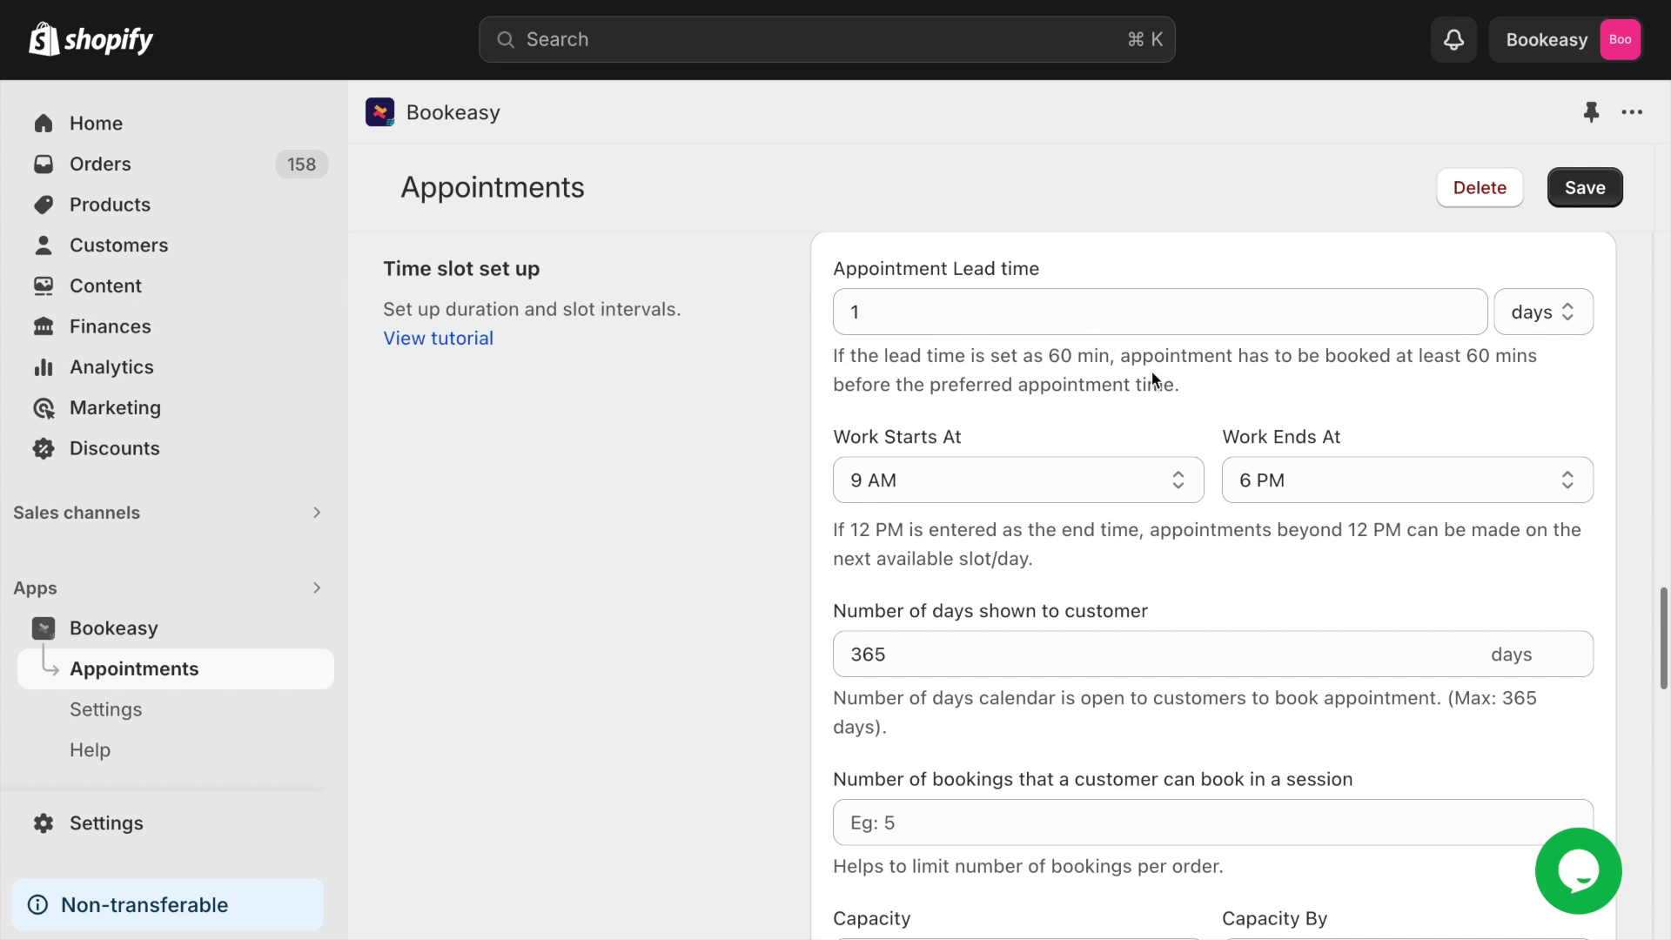
Set the booking lead time to 1 day.
left_click(1532, 313)
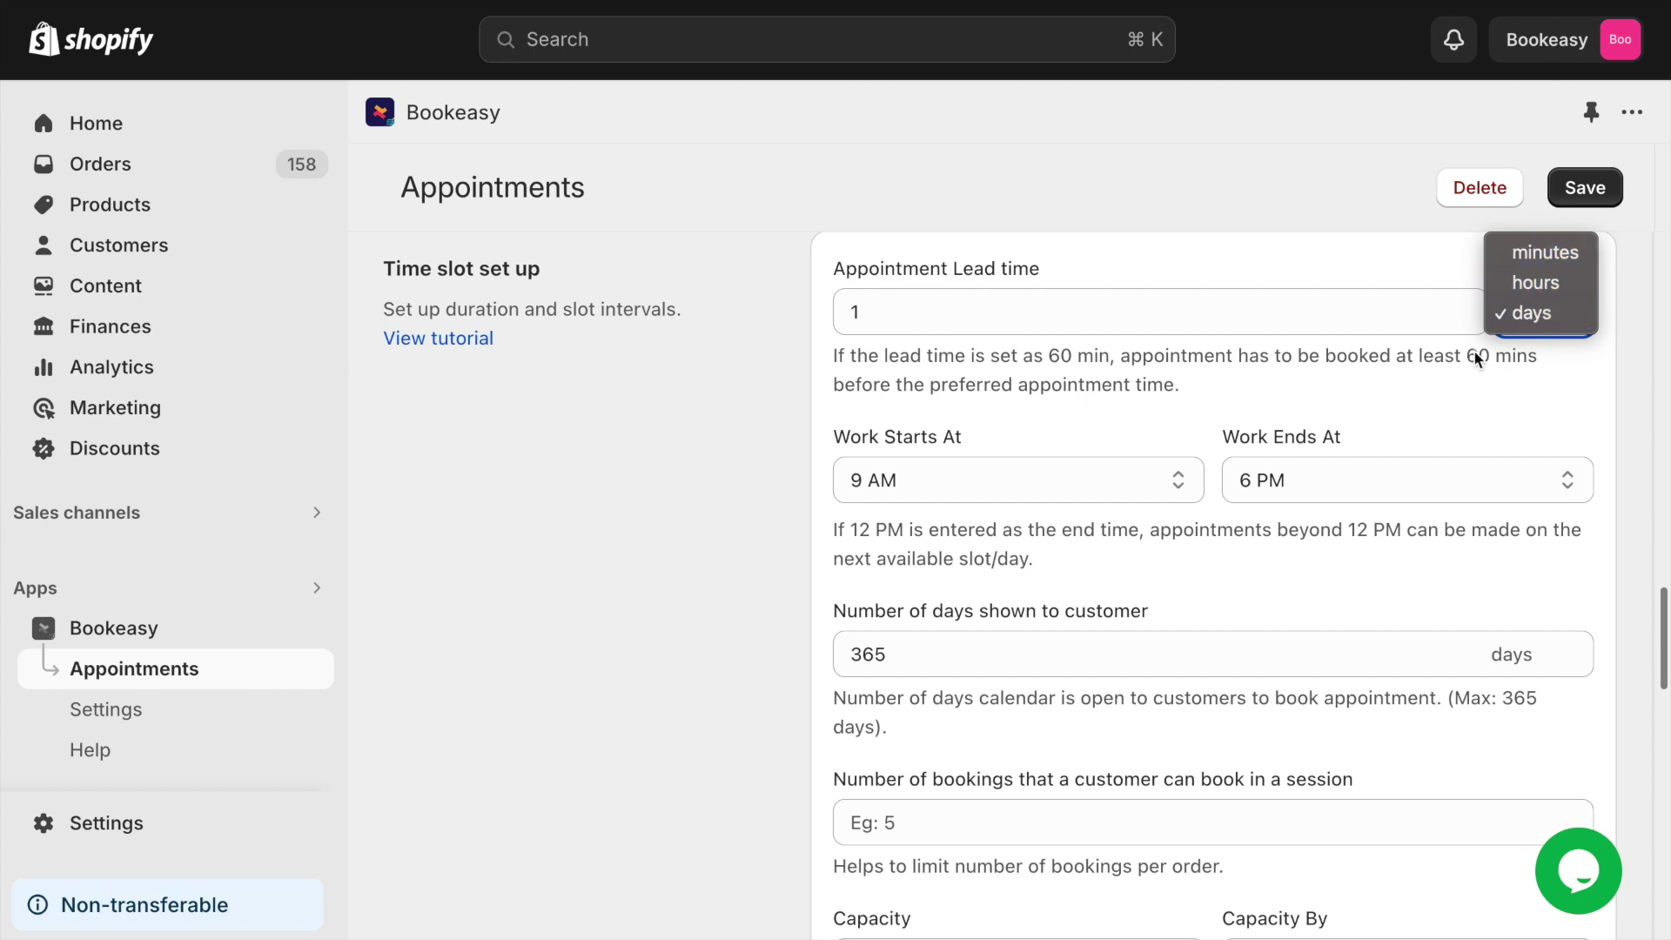
left_click(1042, 324)
left_click(1015, 319)
key("BackSpace")
type("1")
left_click(1529, 314)
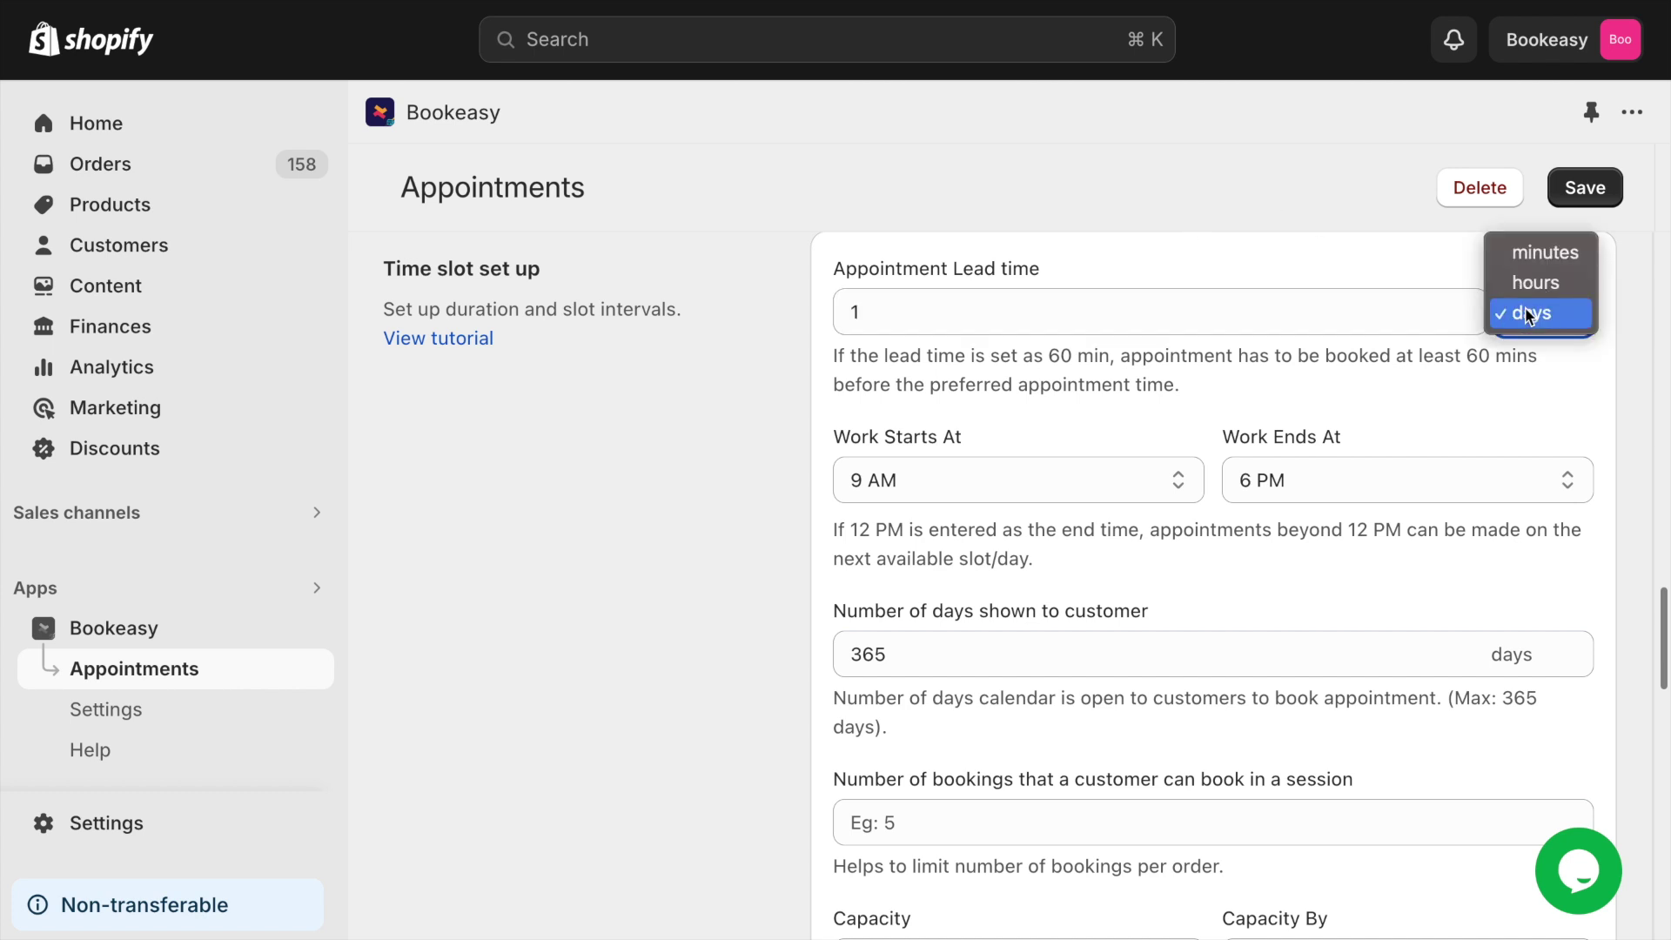
left_click(1519, 315)
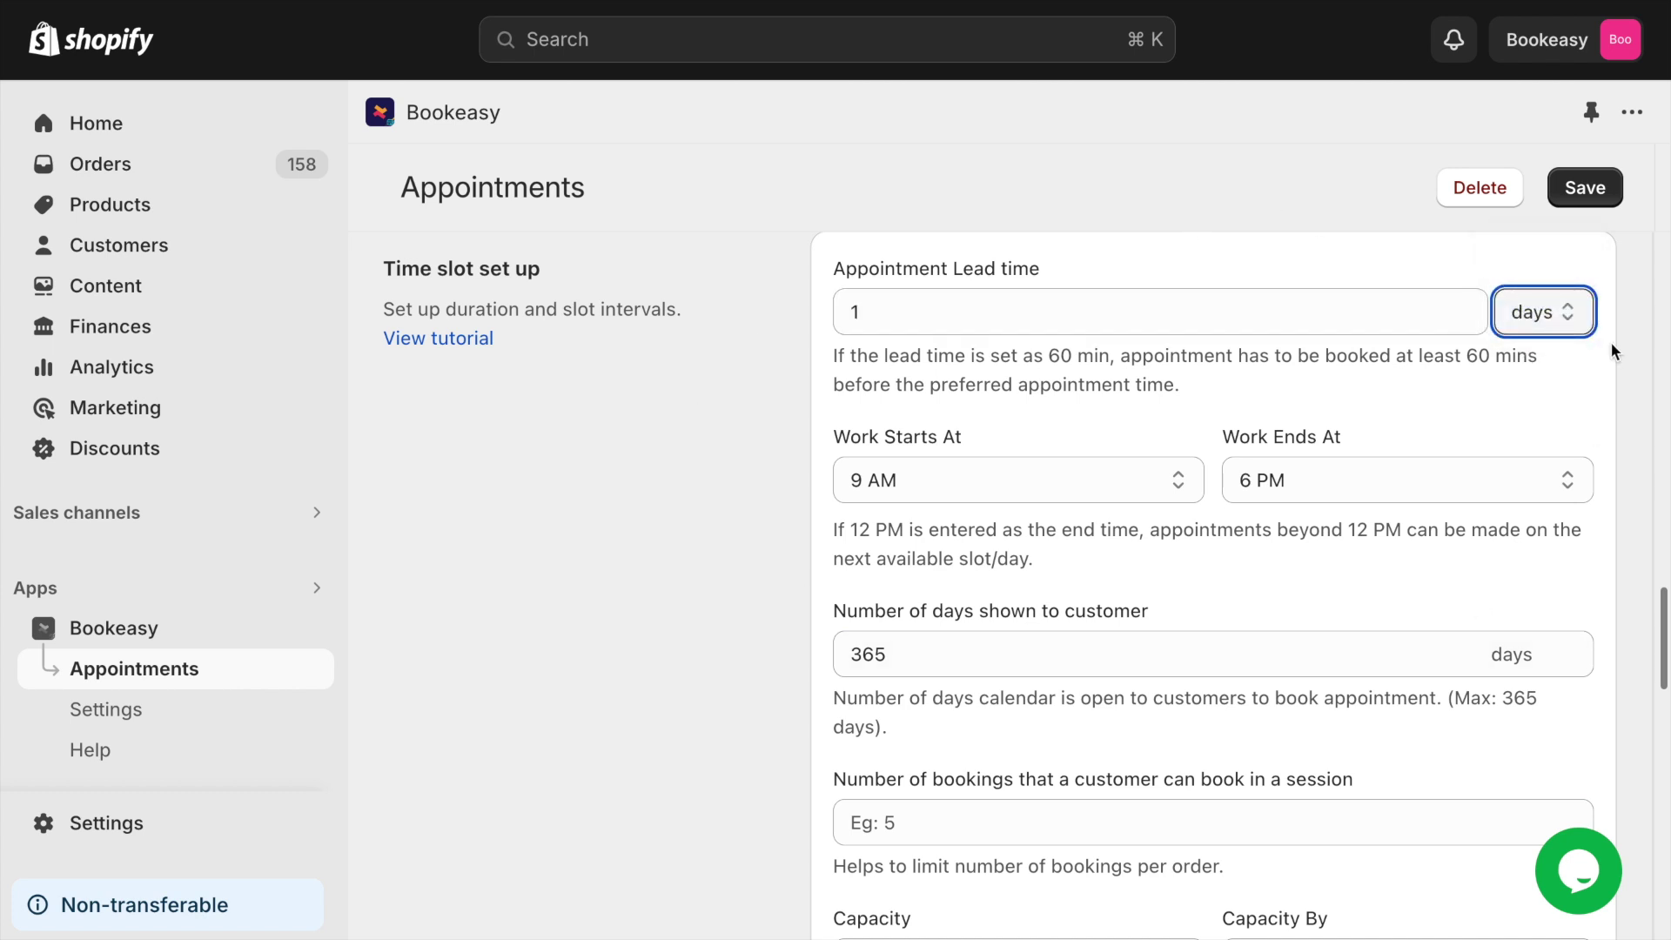
key("Tab")
key("Tab")
key("Tab")
key("Tab")
key("Tab")
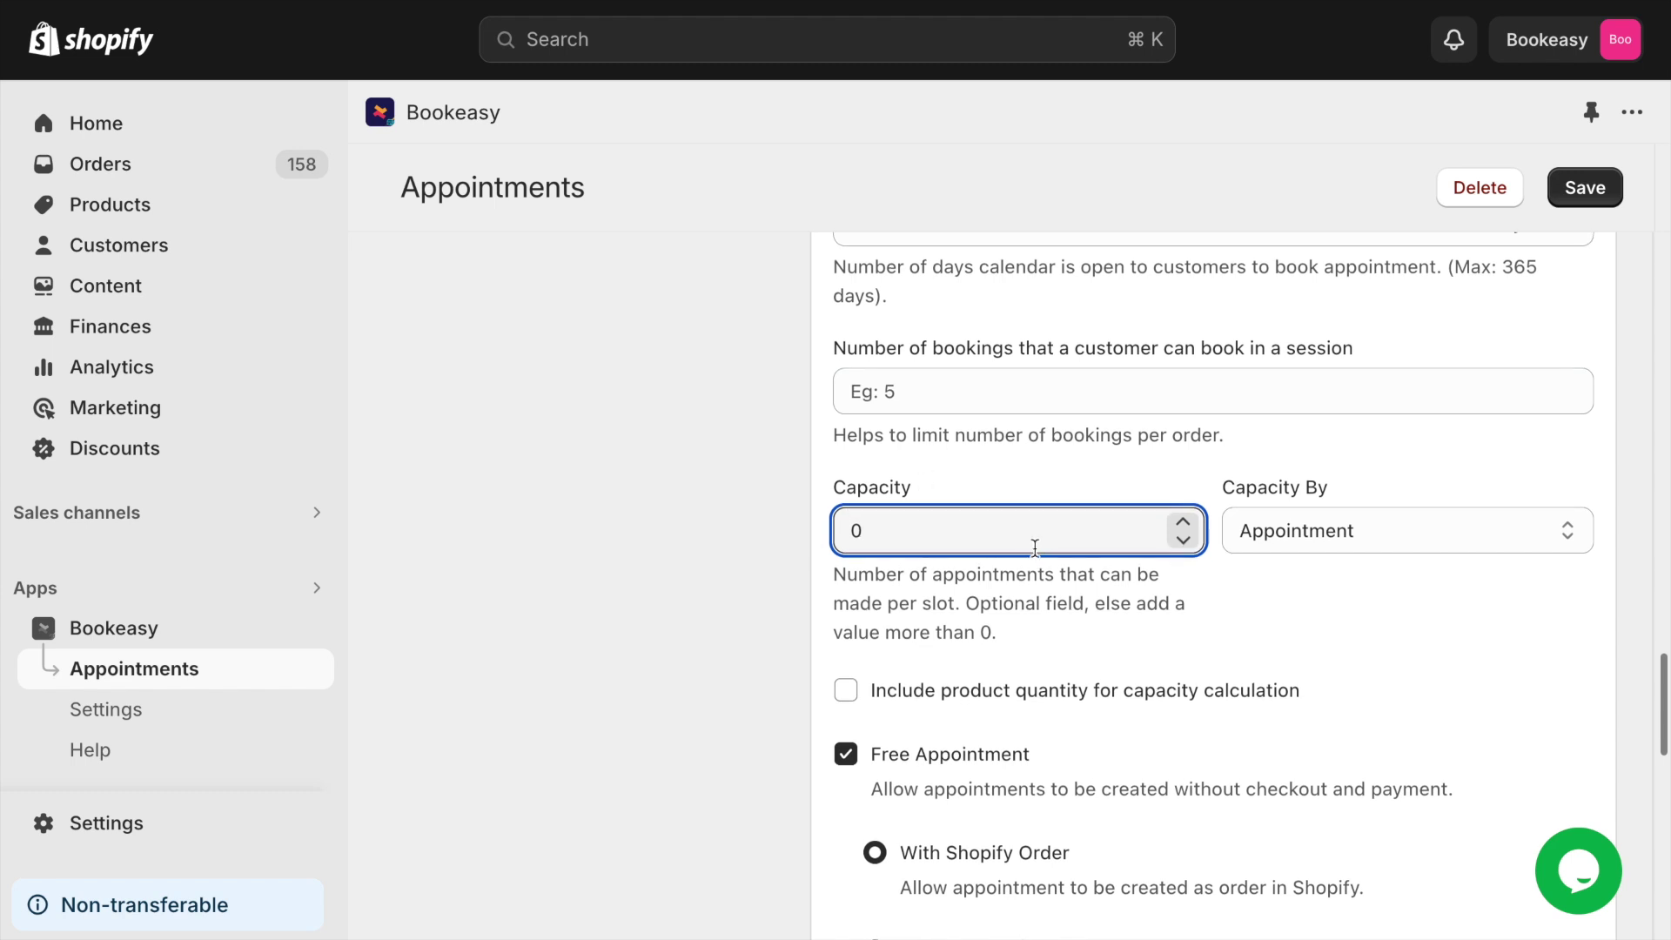
Set capacity to 2 bookings per slot, counted by Appointment.
left_click_drag(932, 533, 772, 520)
type("2")
left_click(1389, 522)
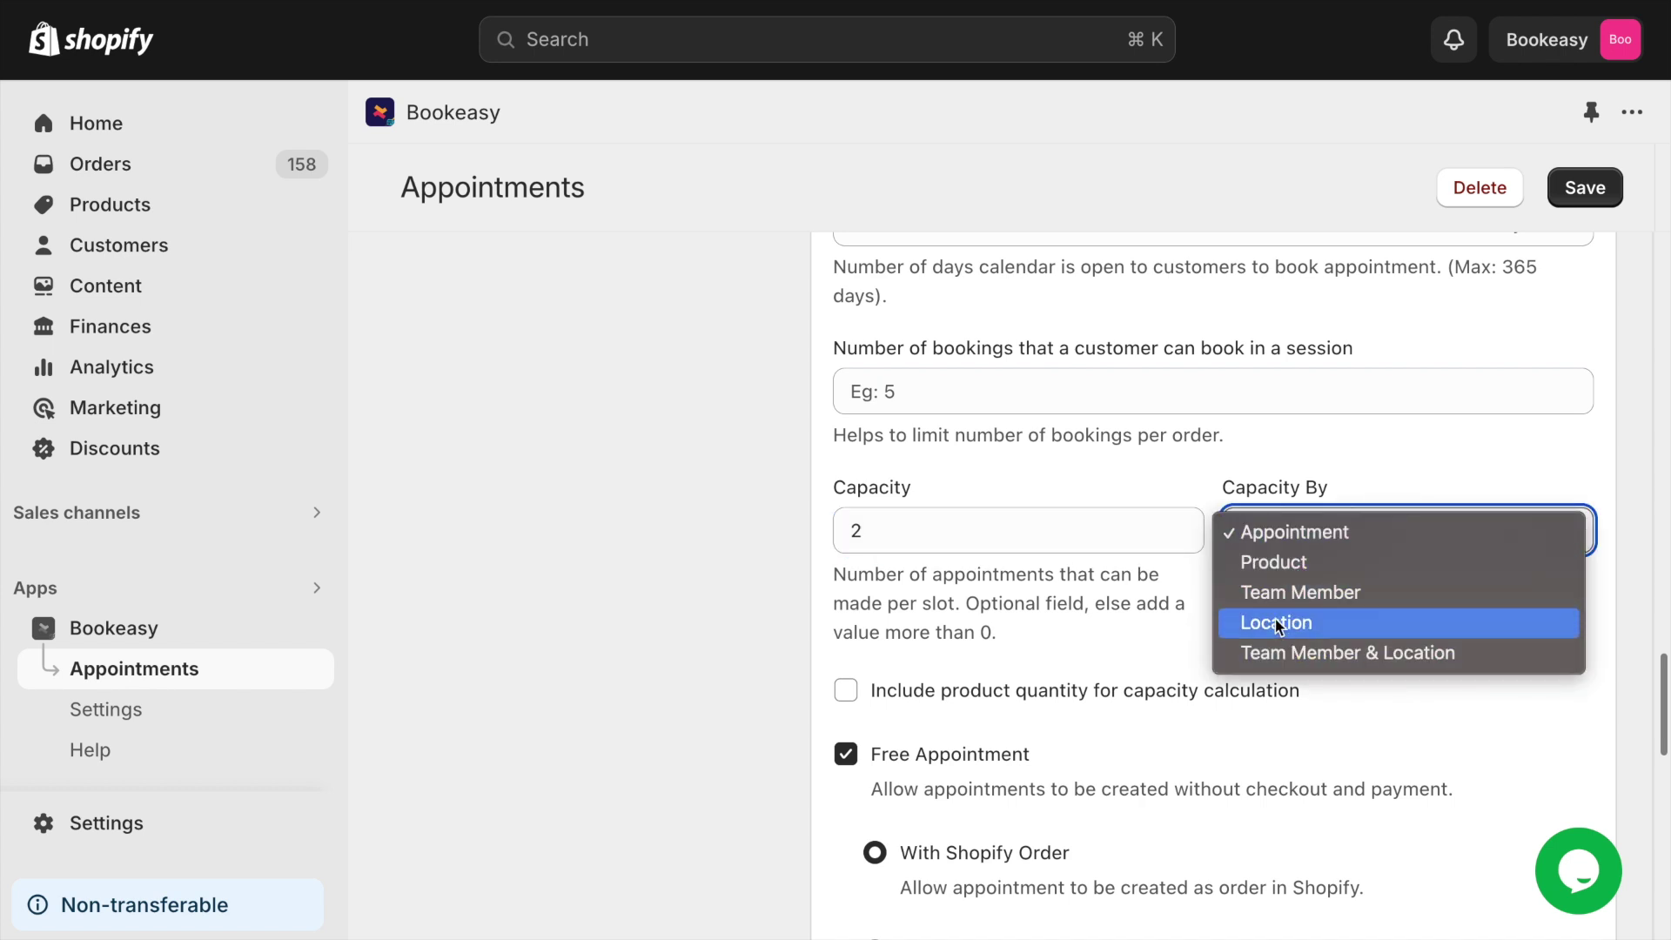
left_click(1268, 533)
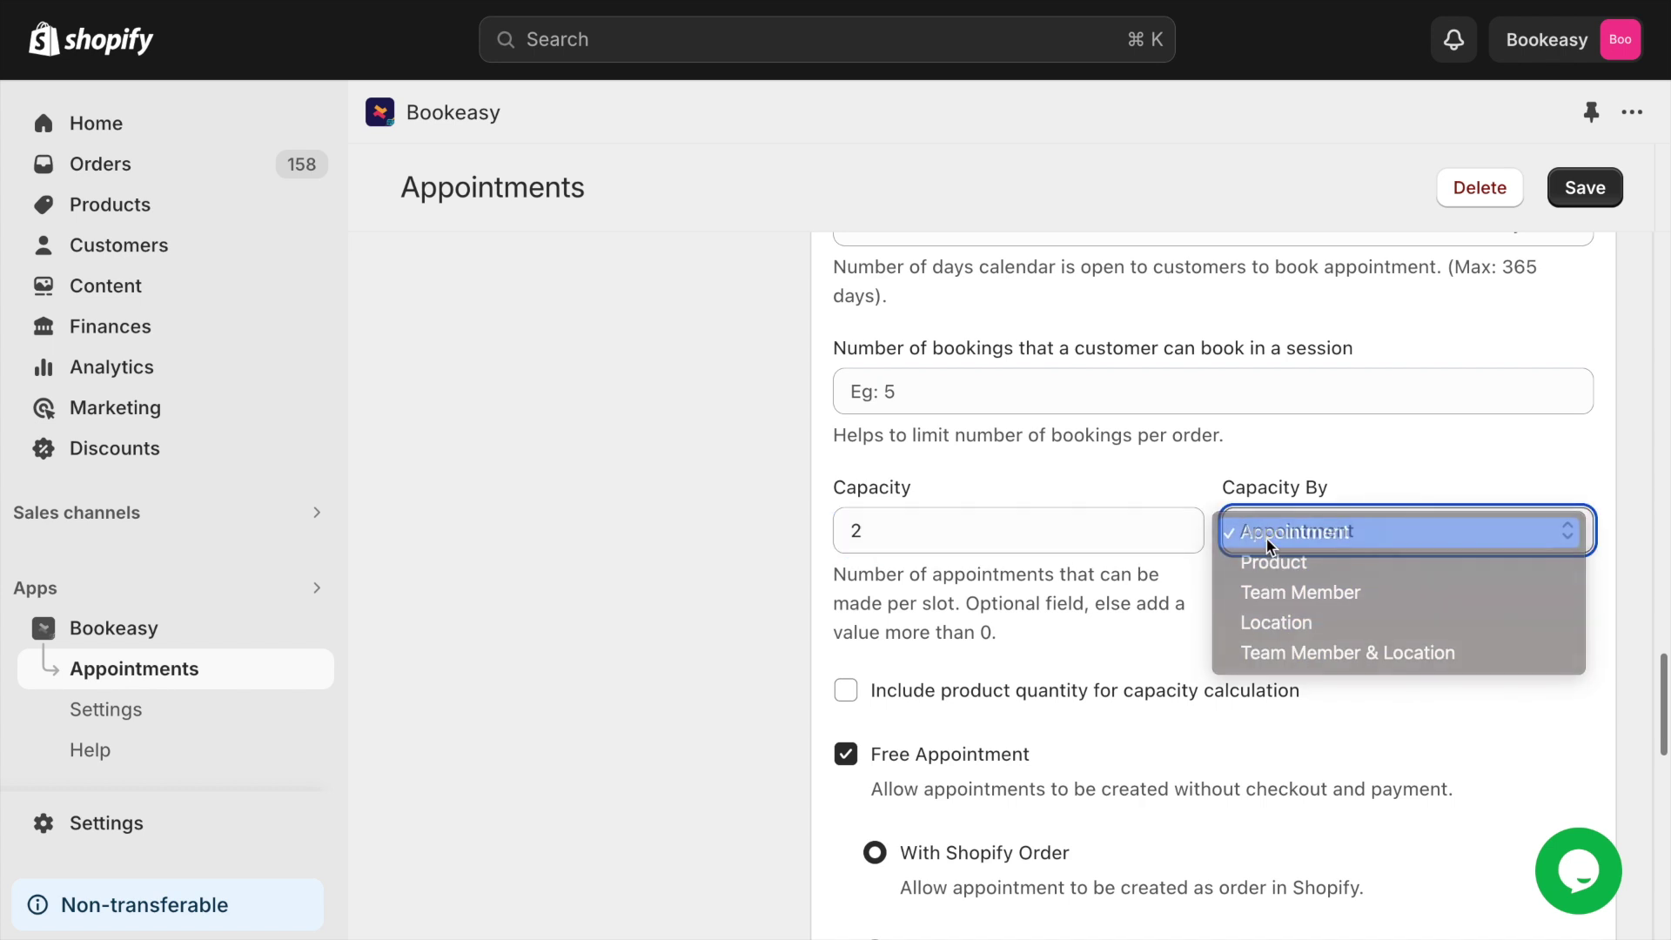
Try the Free Appointment options, then leave Free Appointment switched off.
left_click(845, 754)
scroll(891, 859, "down", 5)
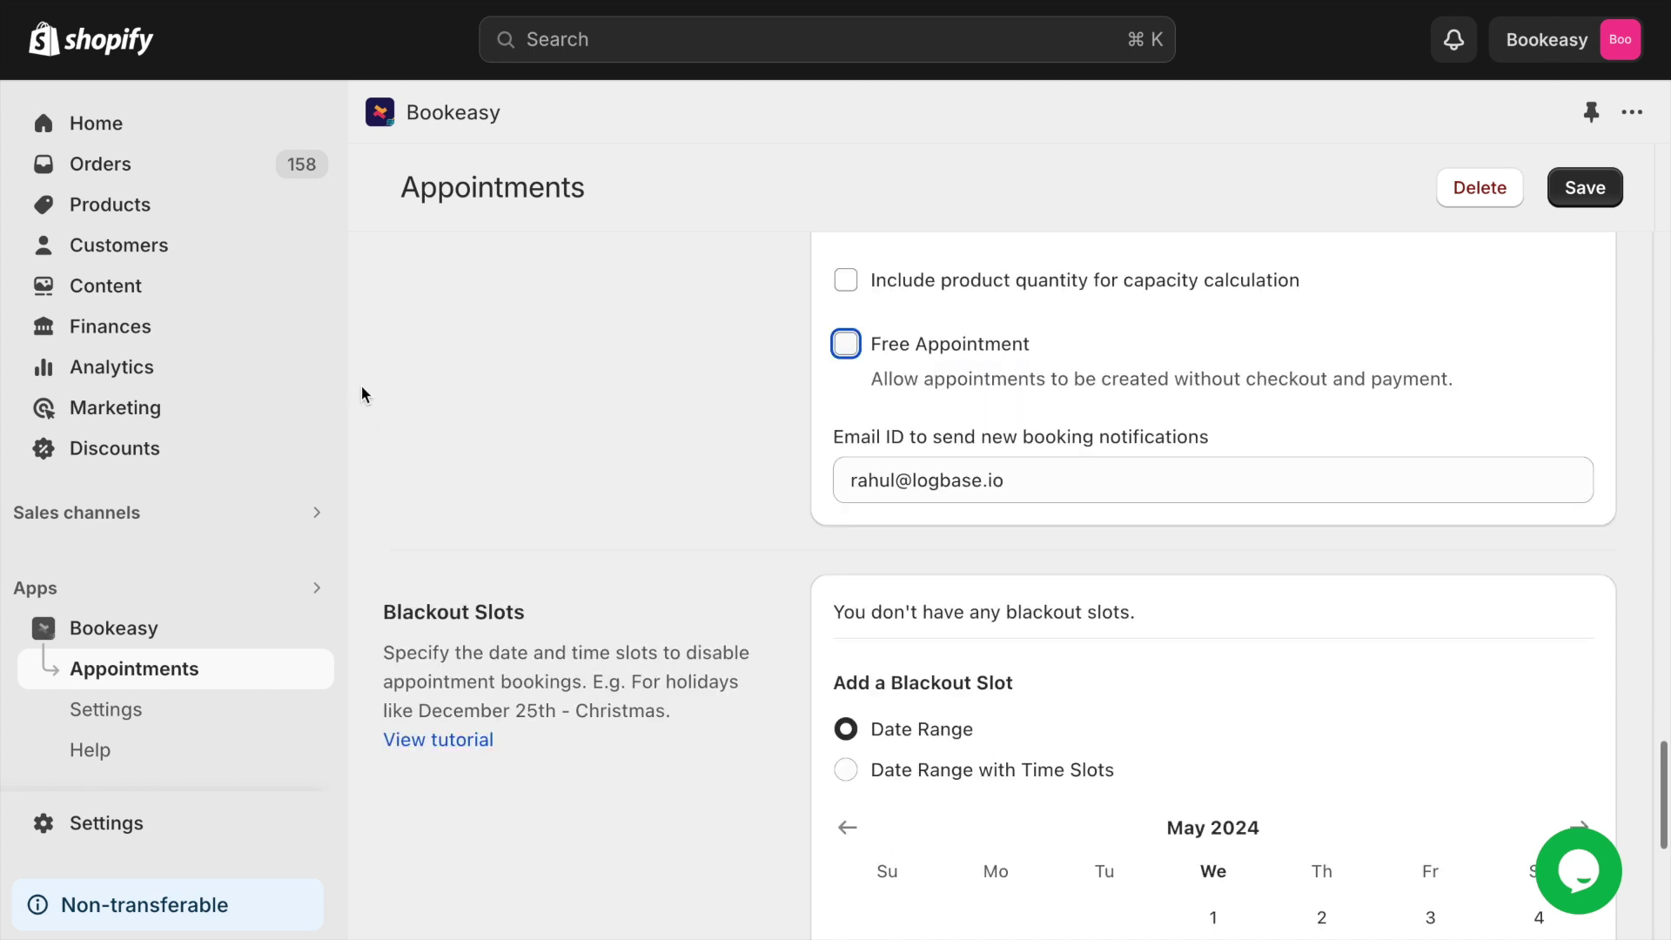
left_click(850, 345)
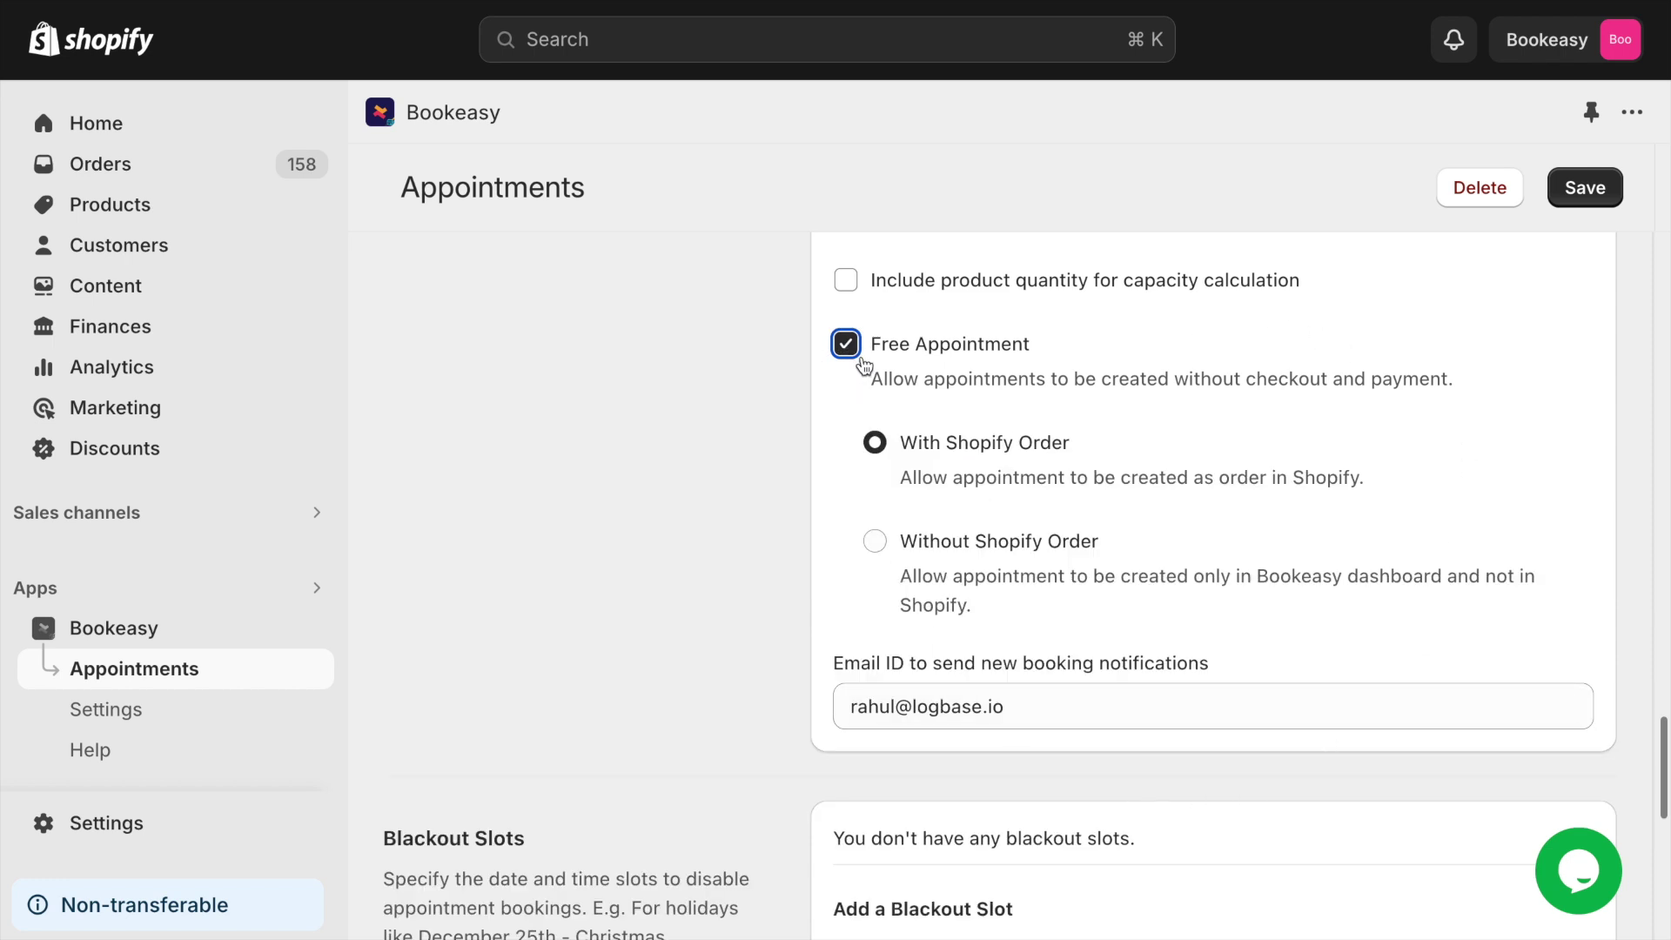
left_click(849, 352)
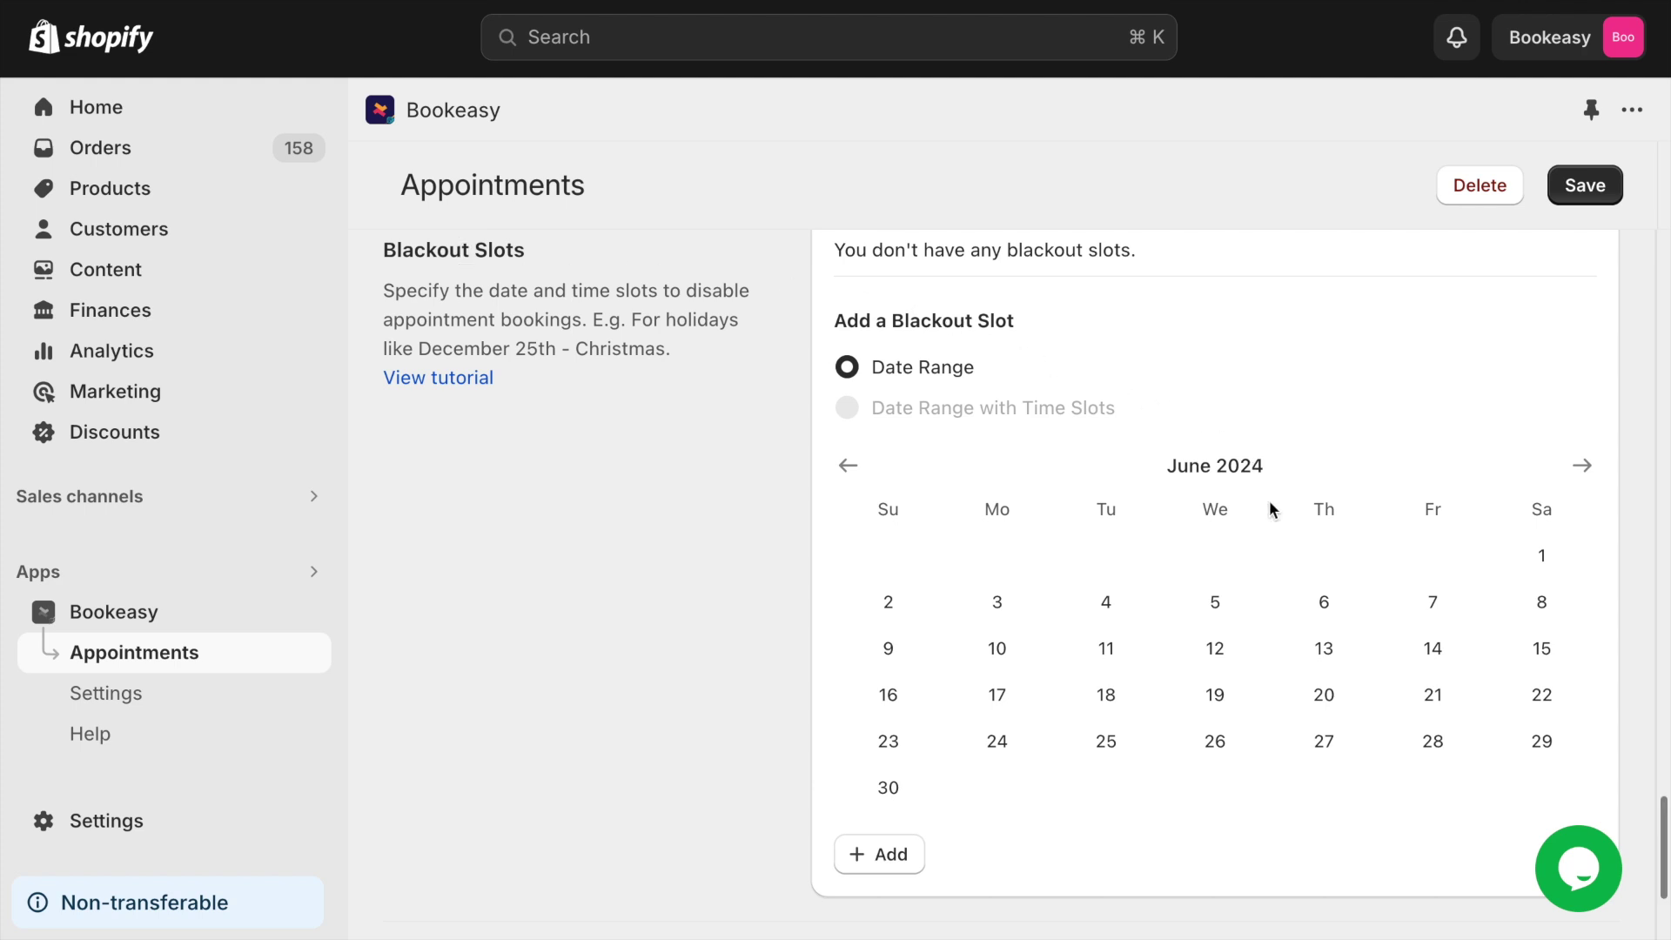
Add a blackout date range from June 3 to June 5, 2024.
left_click(995, 602)
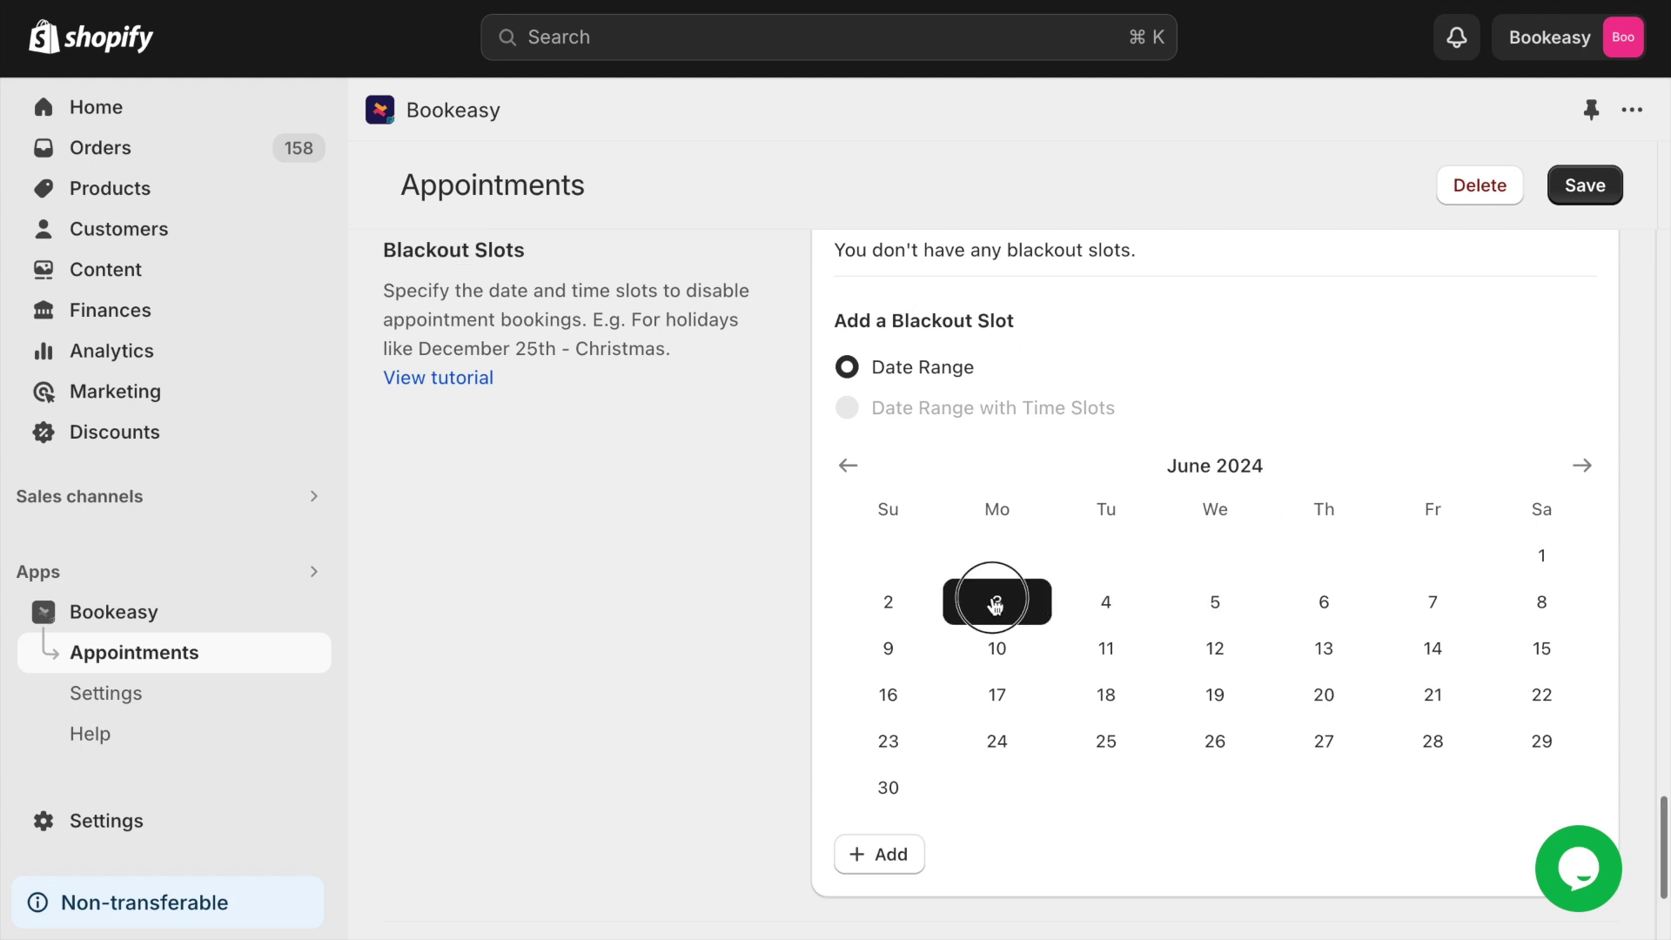
left_click(1206, 604)
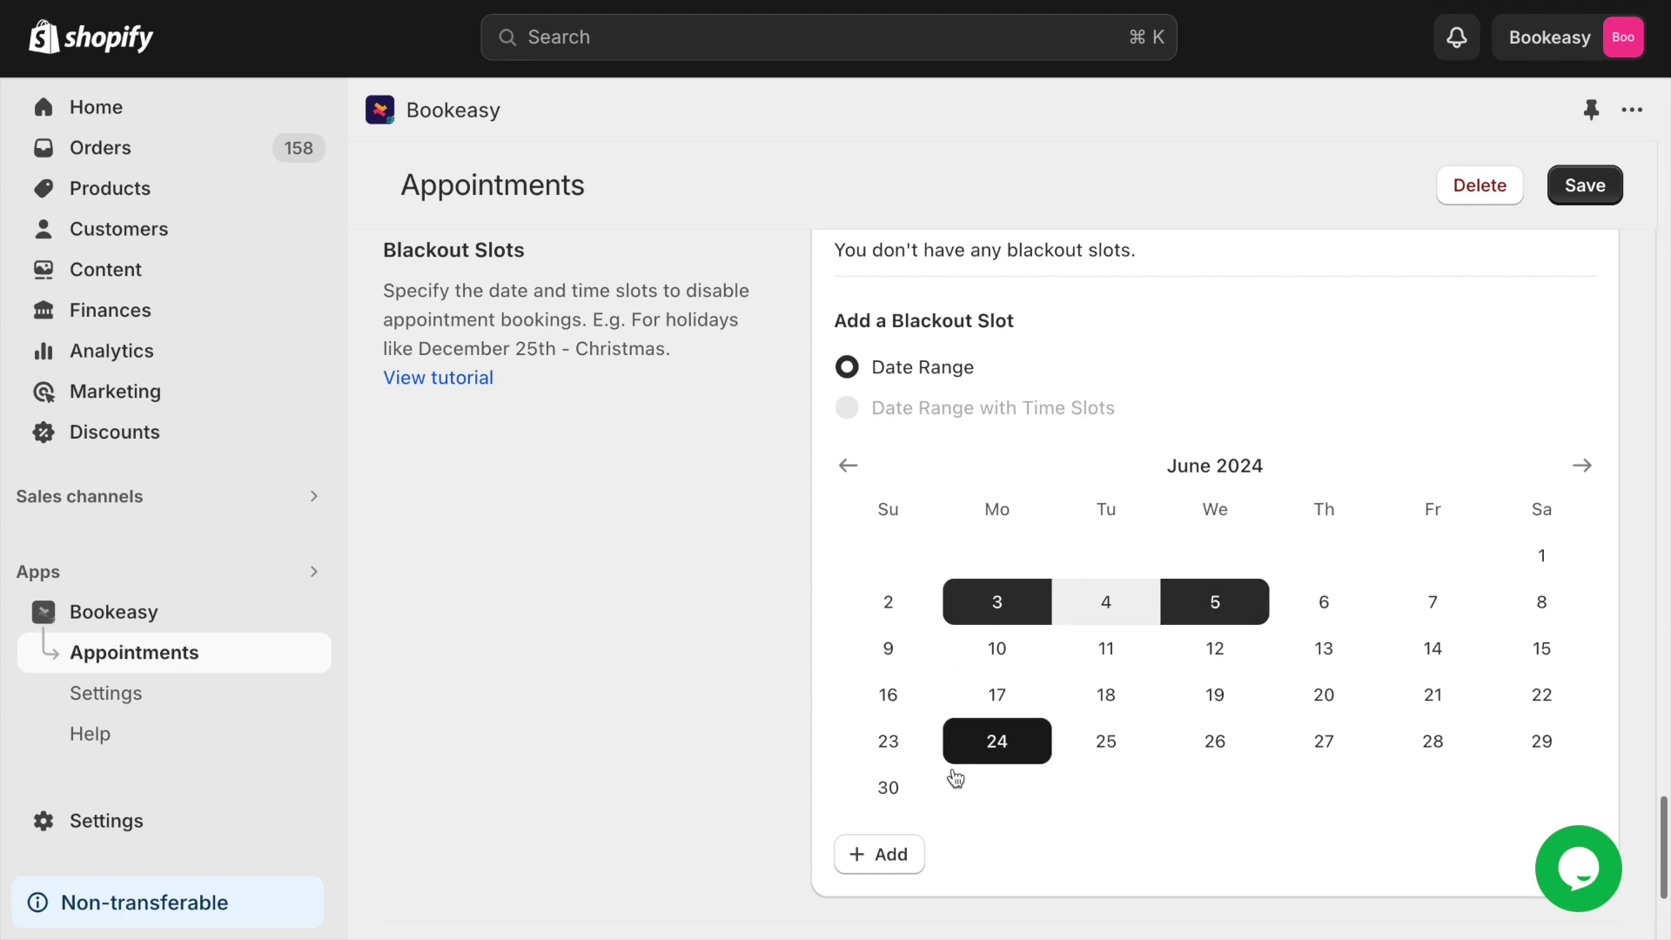
left_click(893, 851)
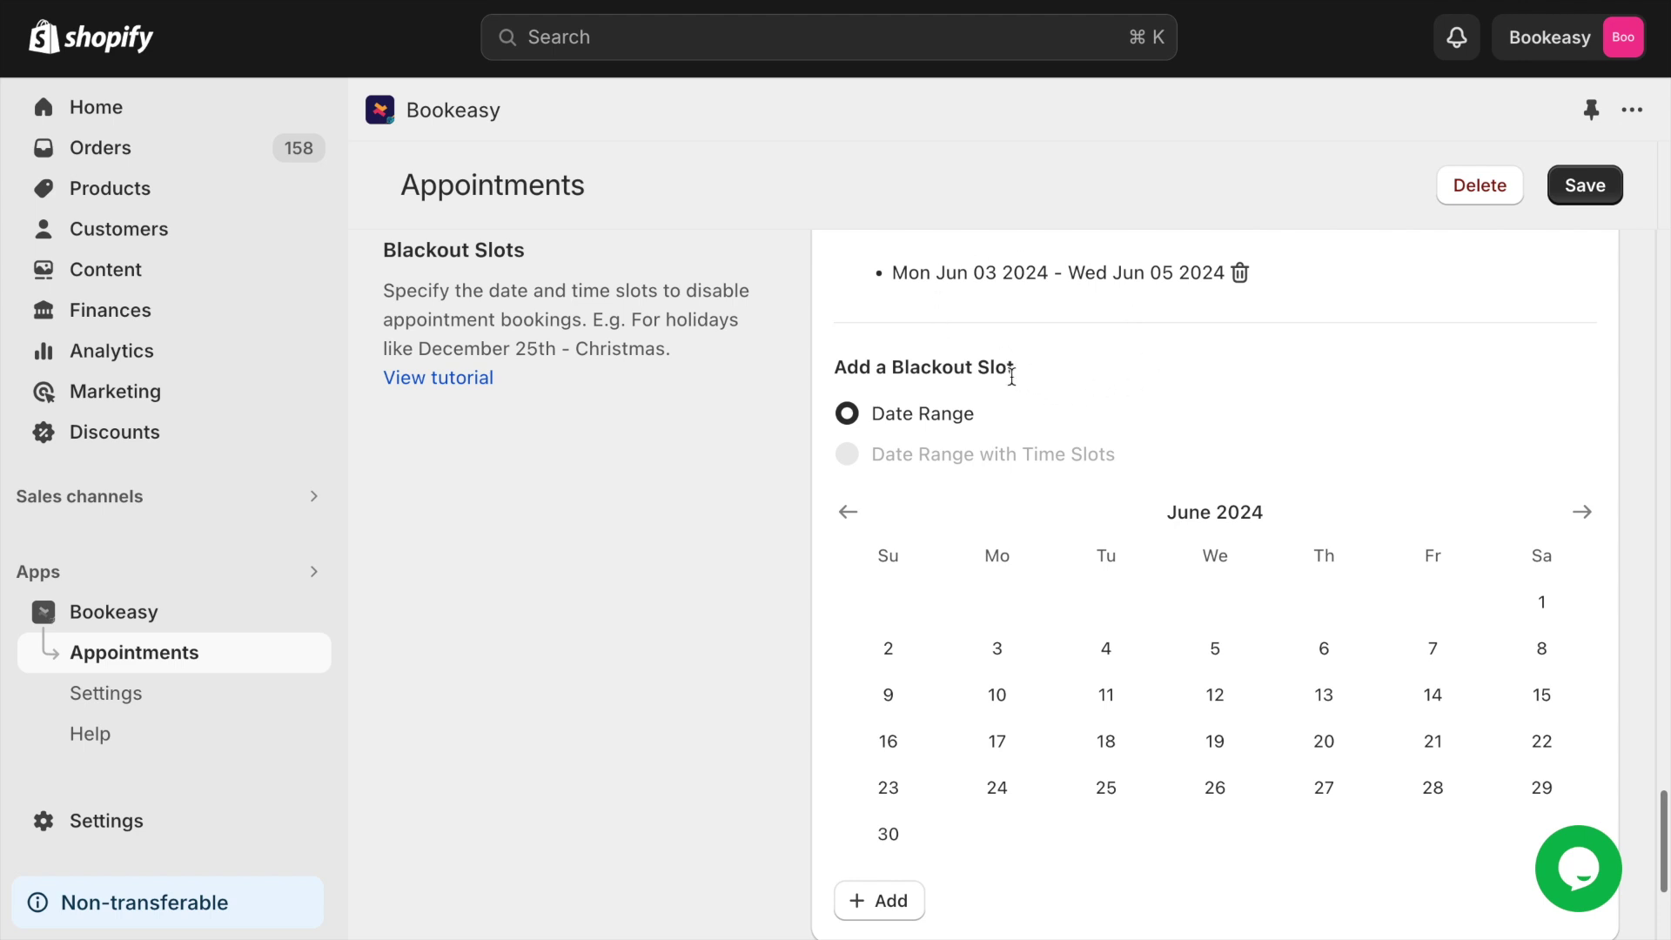
Add a Text Box custom field named 'SPECIAL INSTRUCTIONS' to the appointment.
scroll(902, 865, "down", 3)
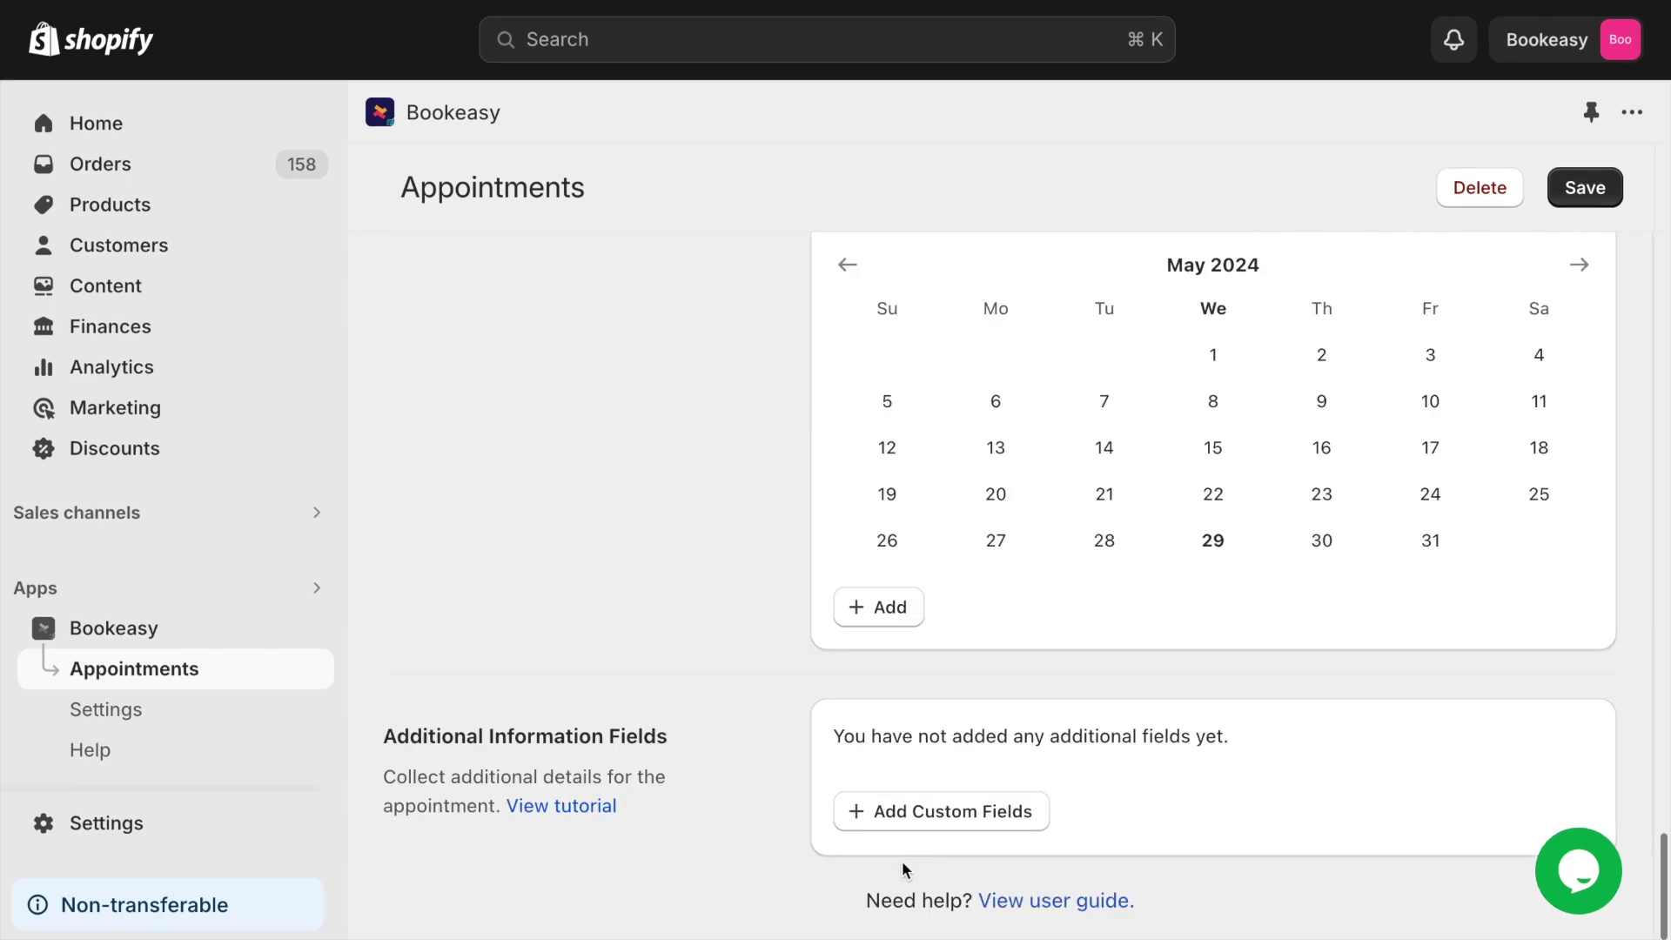
left_click(857, 809)
left_click(686, 460)
type("SP")
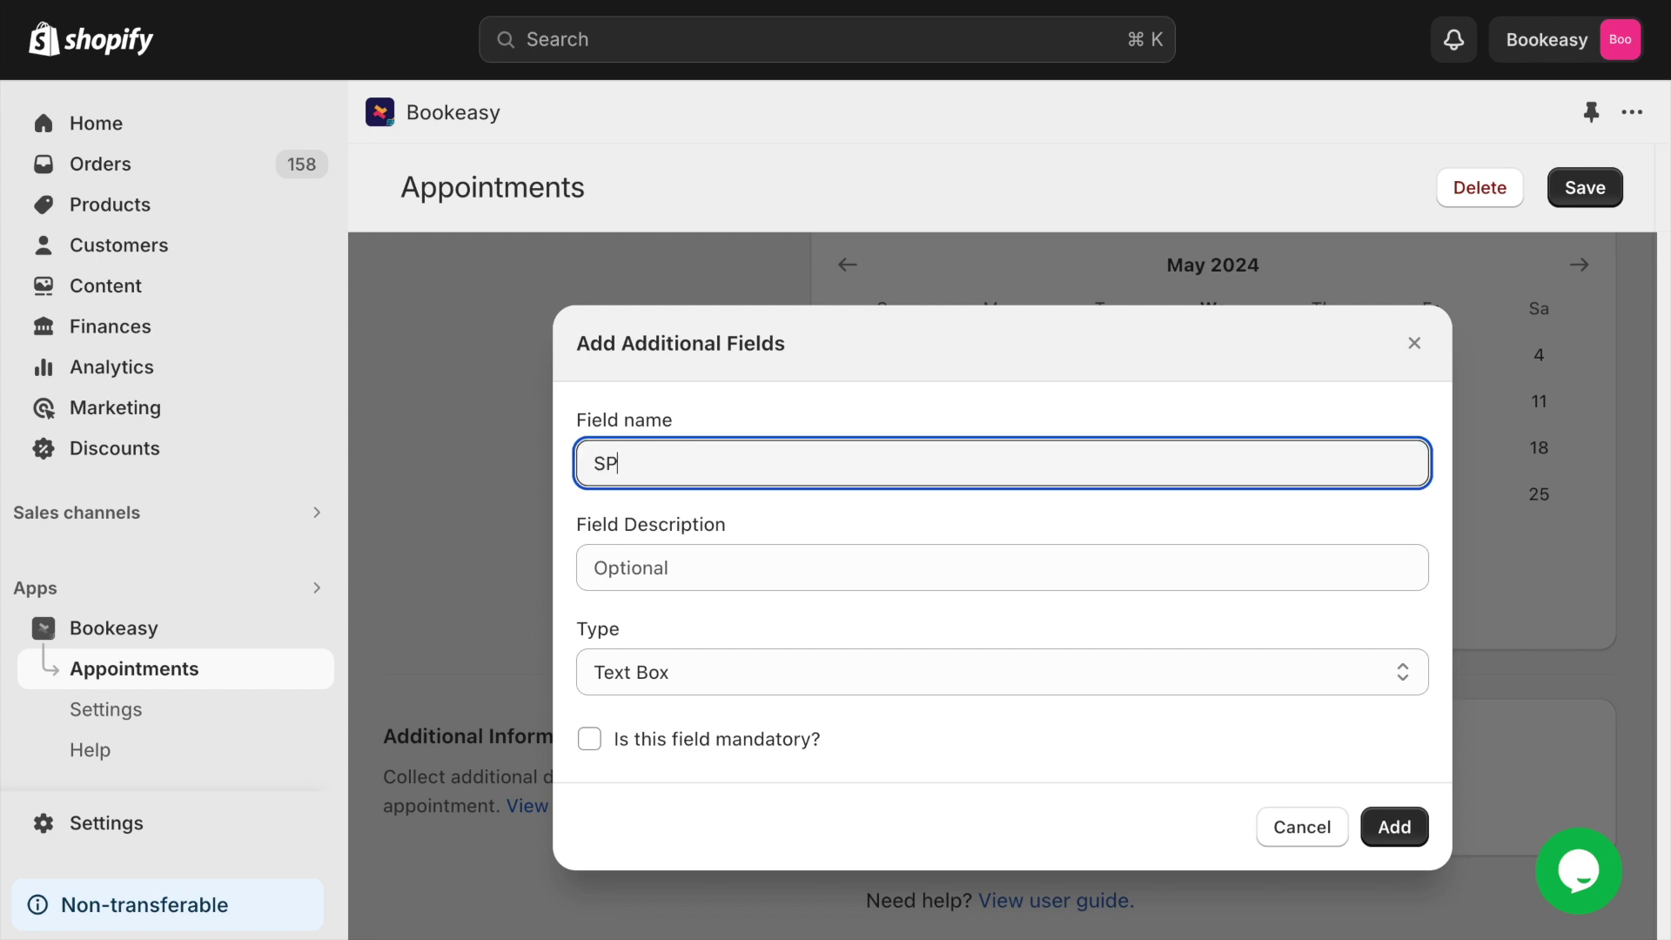
type("ECIAL INSTRUCTIONS")
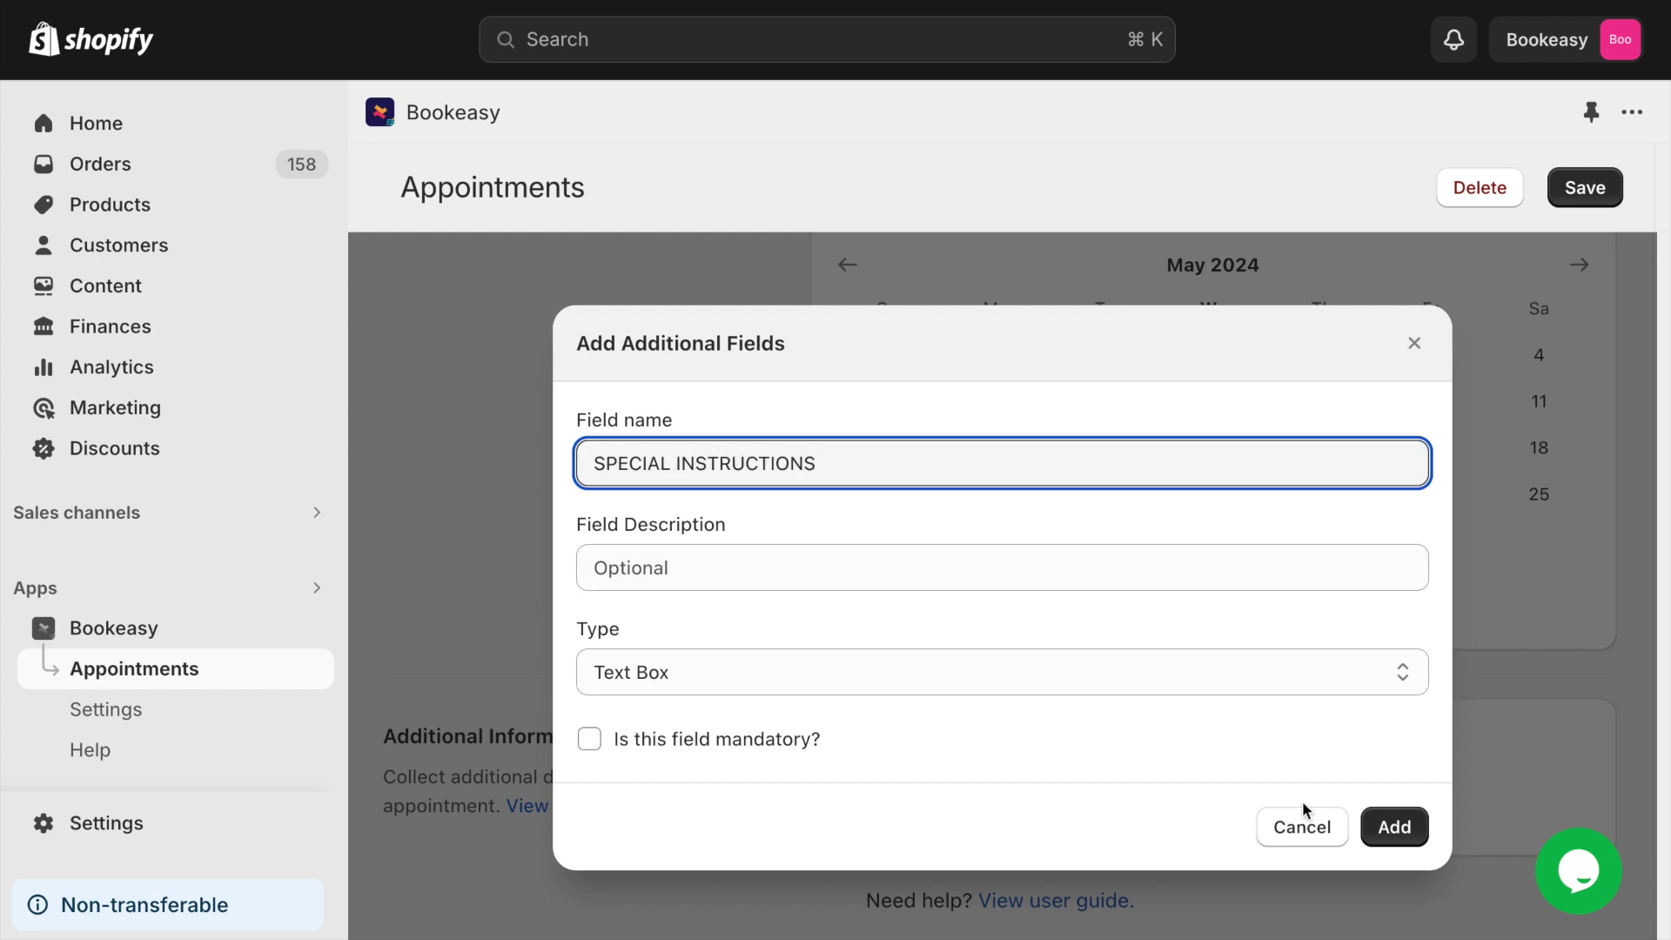
left_click(1392, 841)
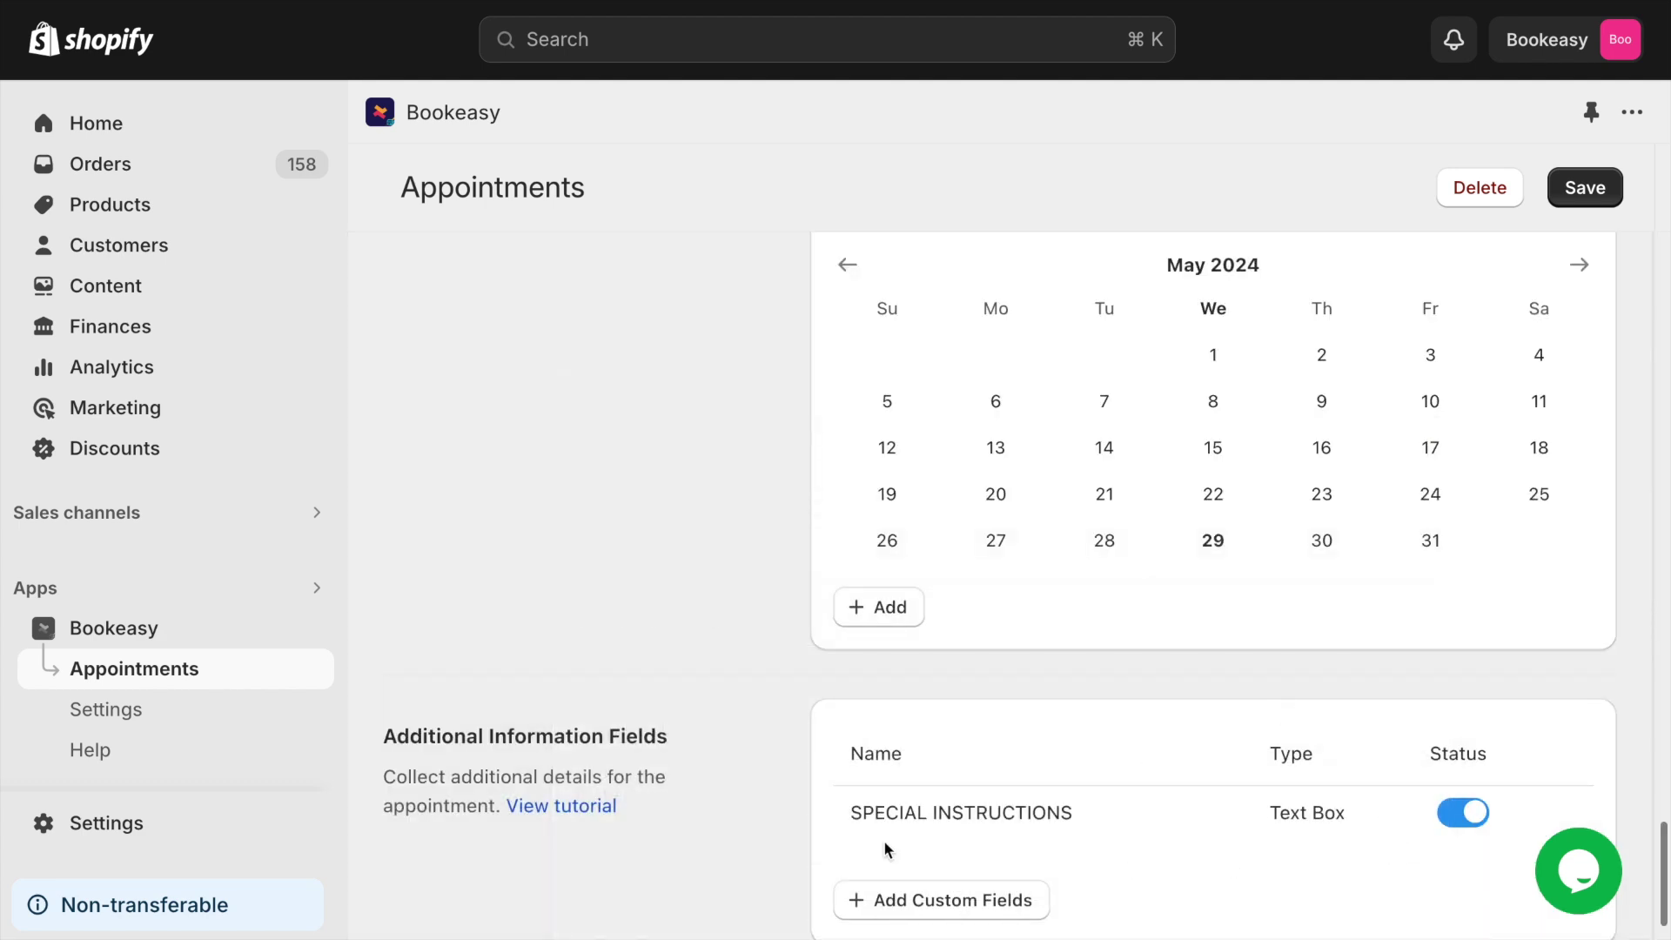
scroll(1040, 787, "up", 10)
scroll(1036, 757, "up", 10)
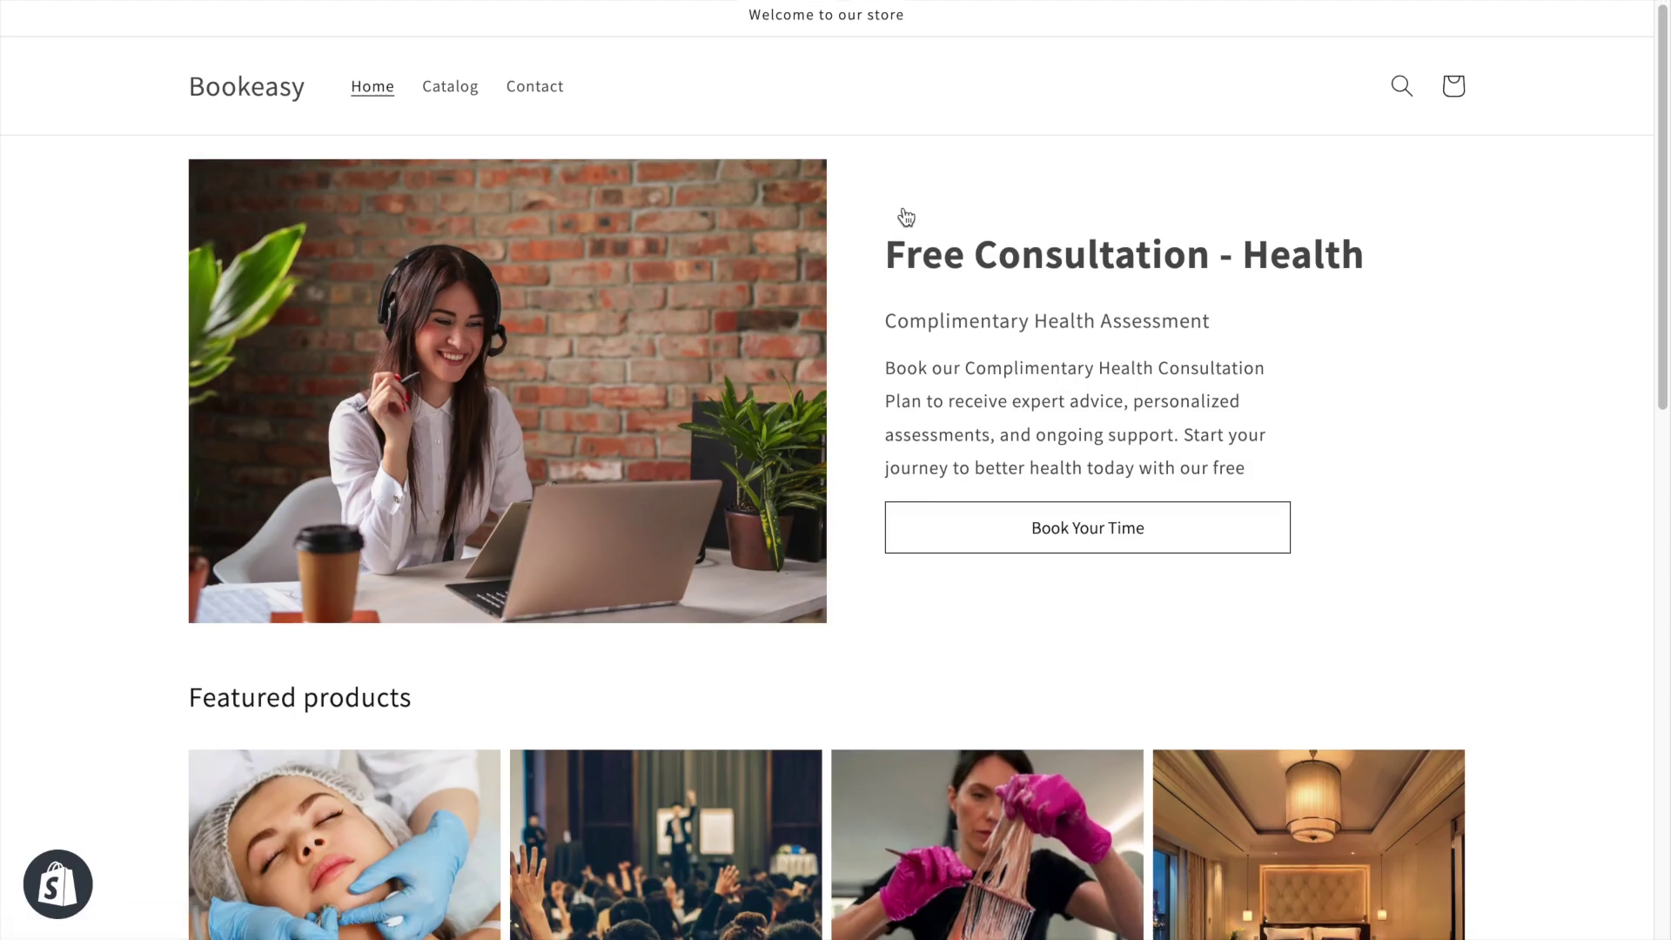
Open Hair colouring from Featured products and start booking a slot.
scroll(933, 396, "down", 2)
scroll(938, 447, "down", 15)
scroll(940, 457, "up", 15)
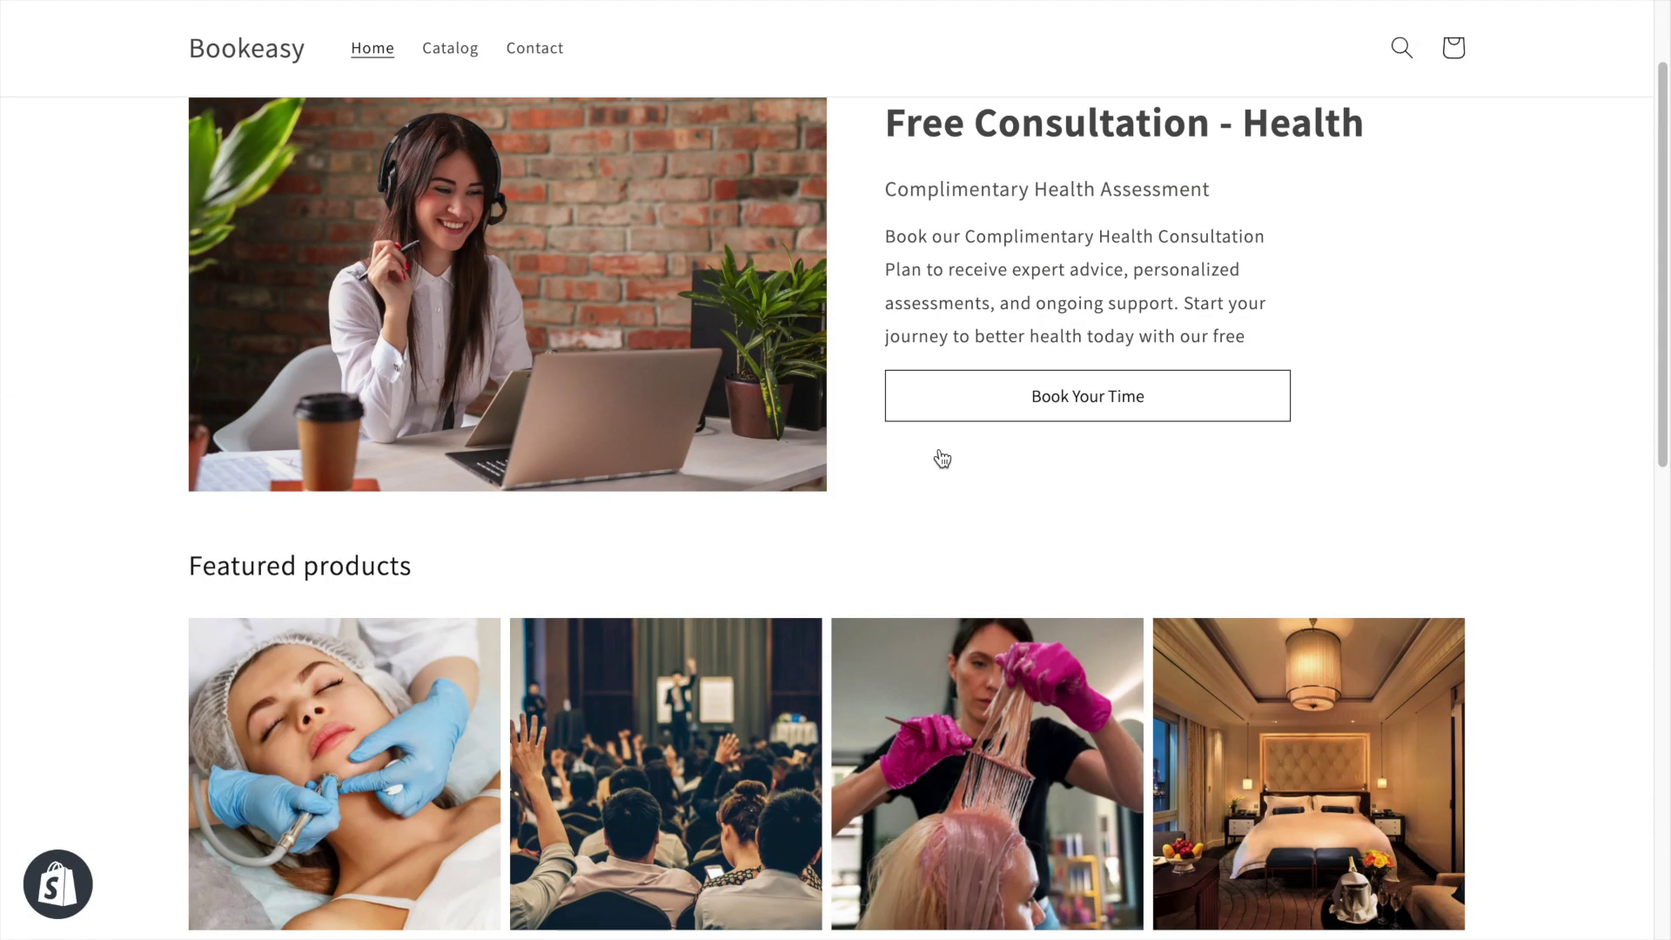
scroll(939, 459, "down", 4)
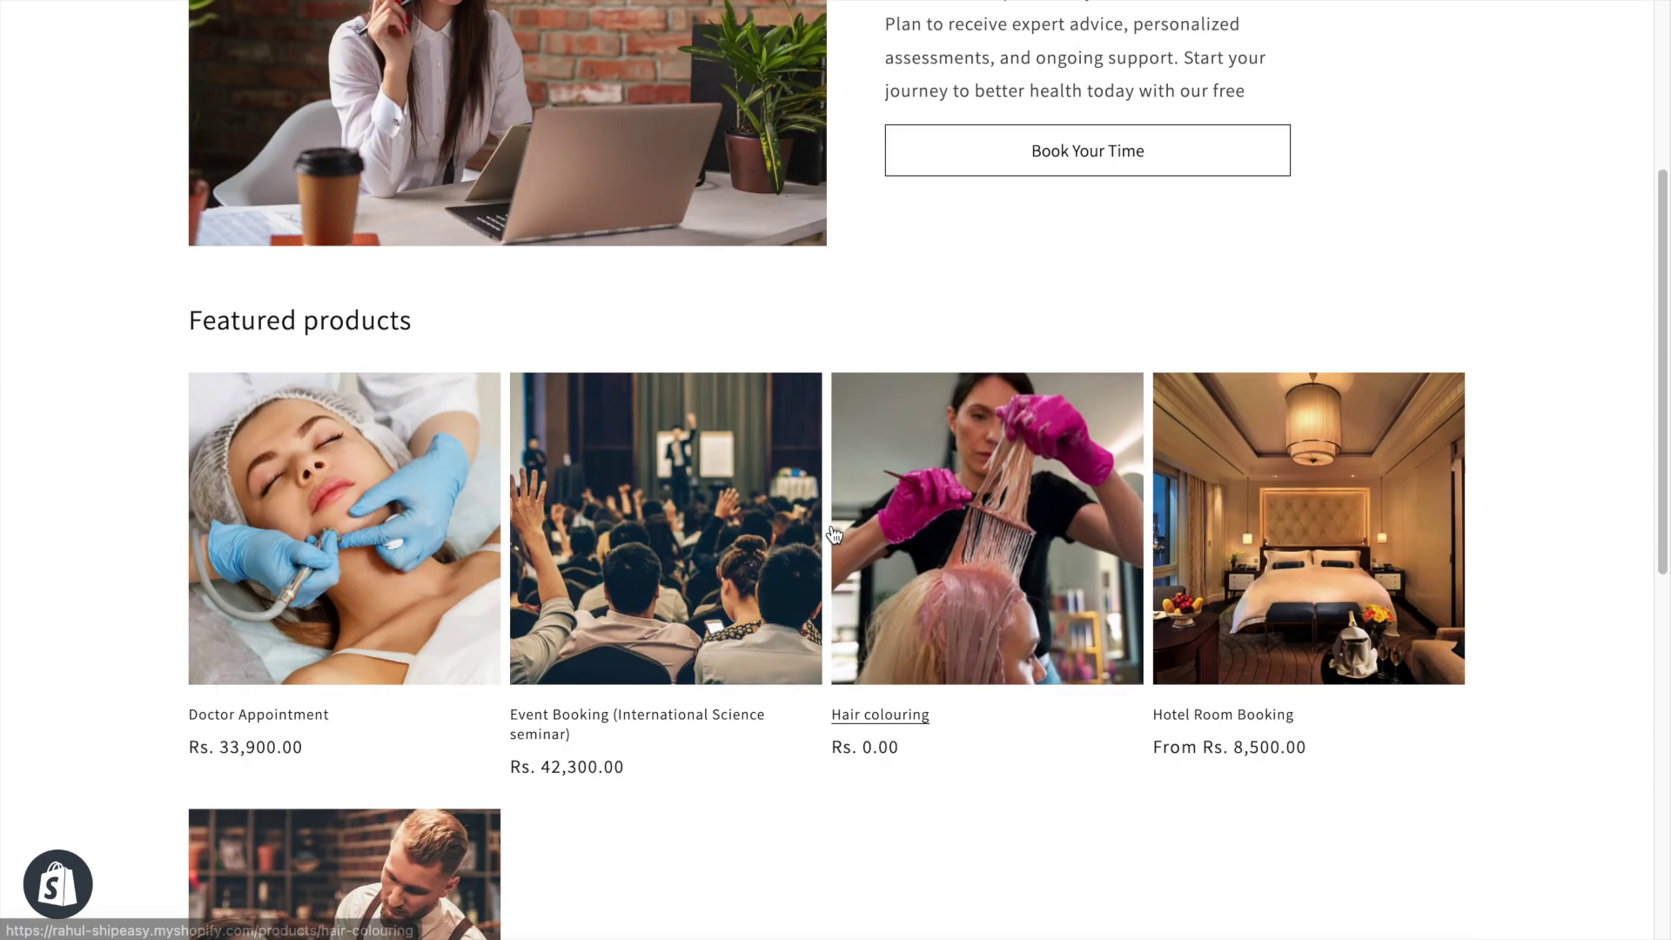
left_click(900, 724)
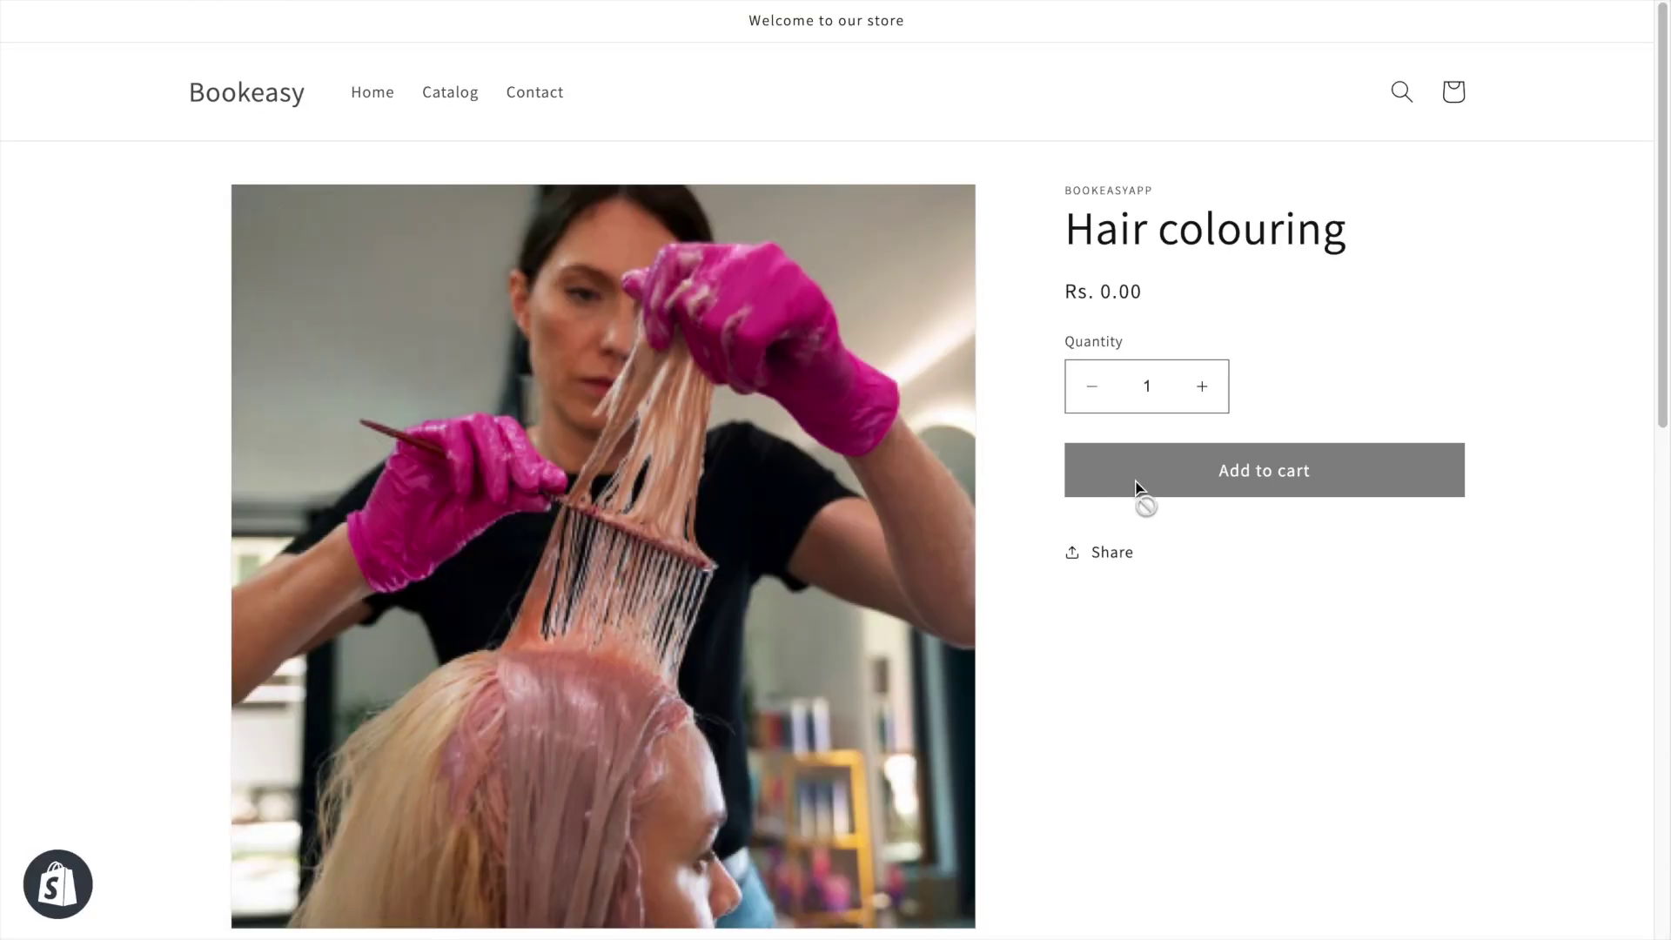
left_click(1295, 474)
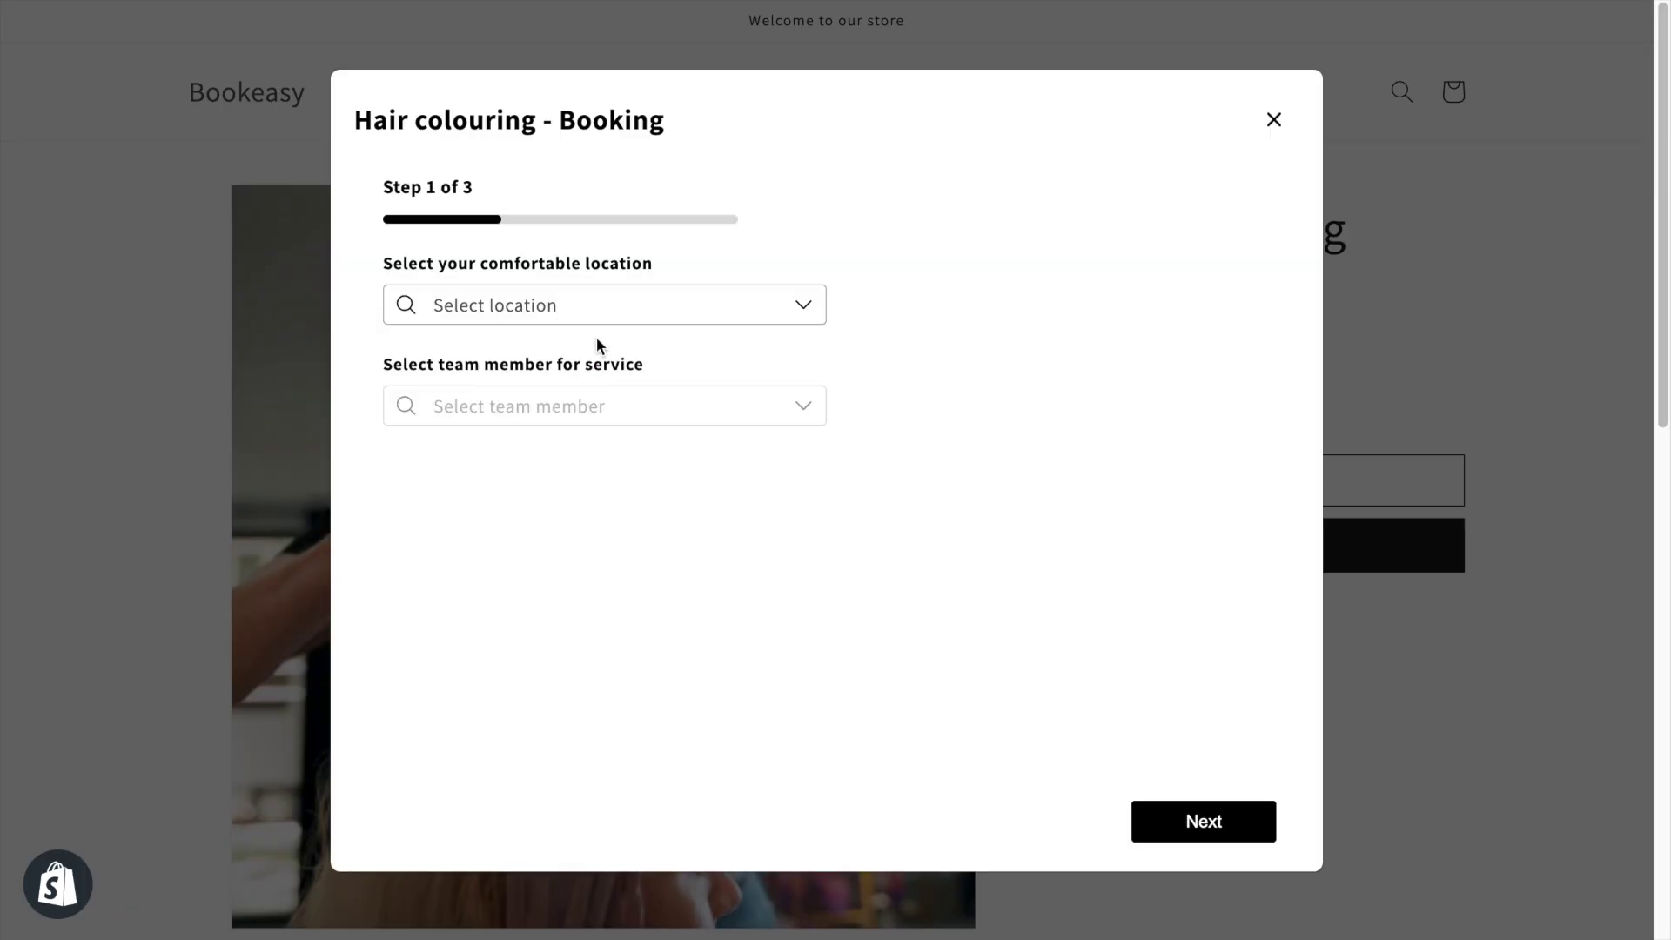
Choose Newyork and the first team member, then book June 6 at 4:00 PM.
left_click(602, 320)
left_click(550, 470)
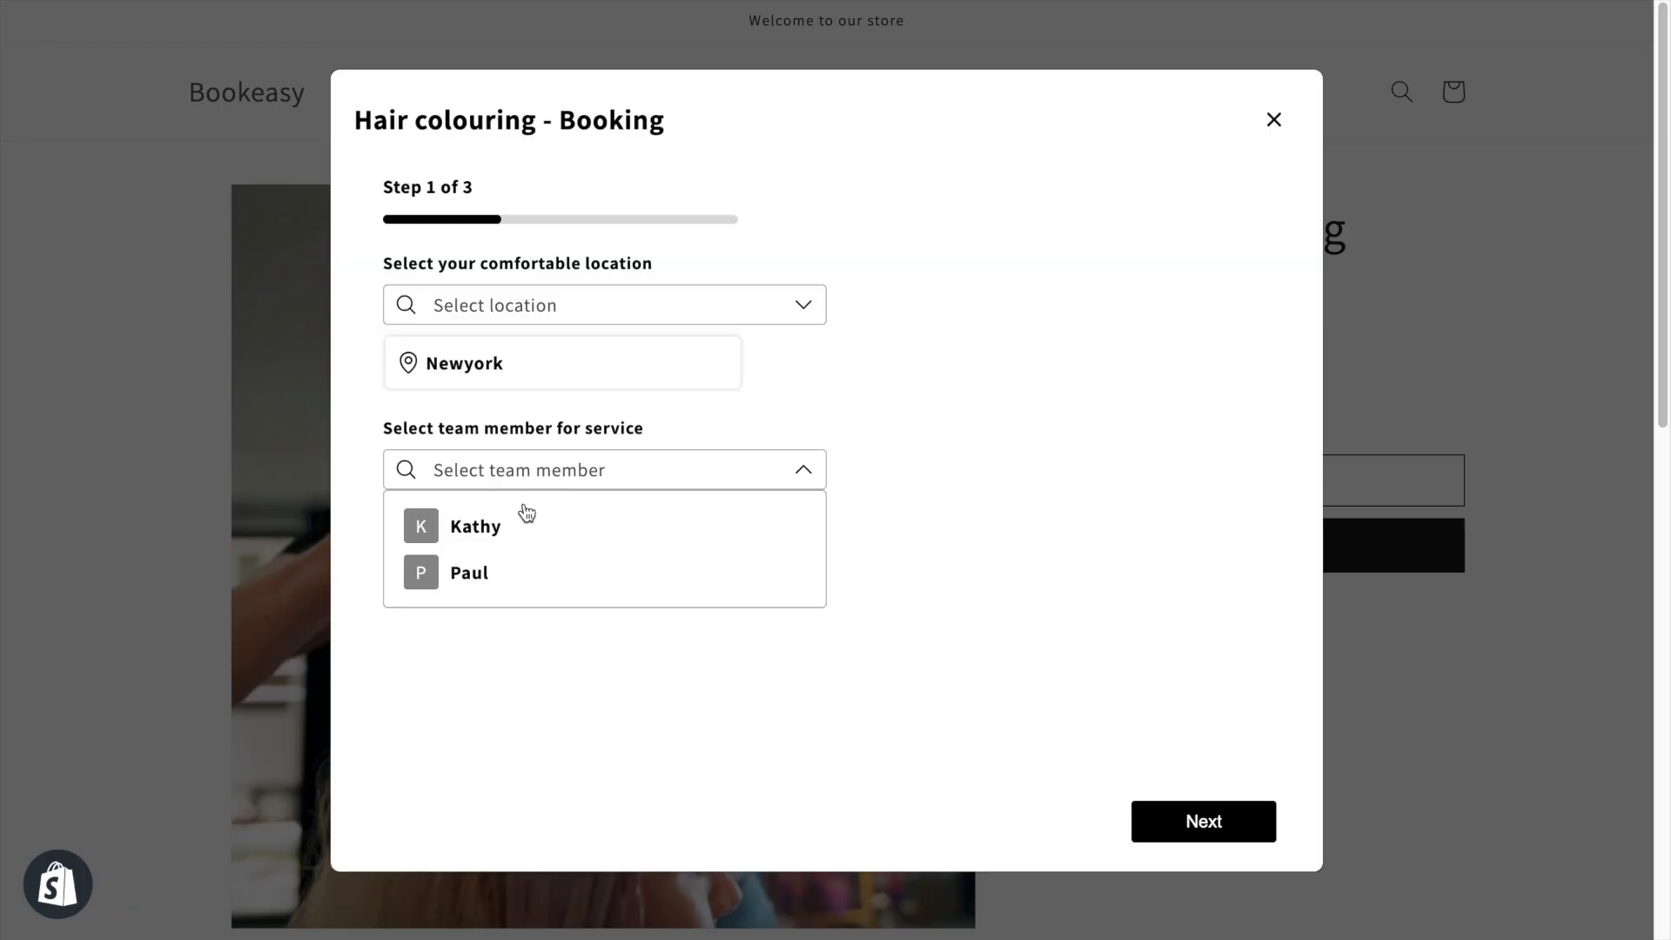
left_click(535, 522)
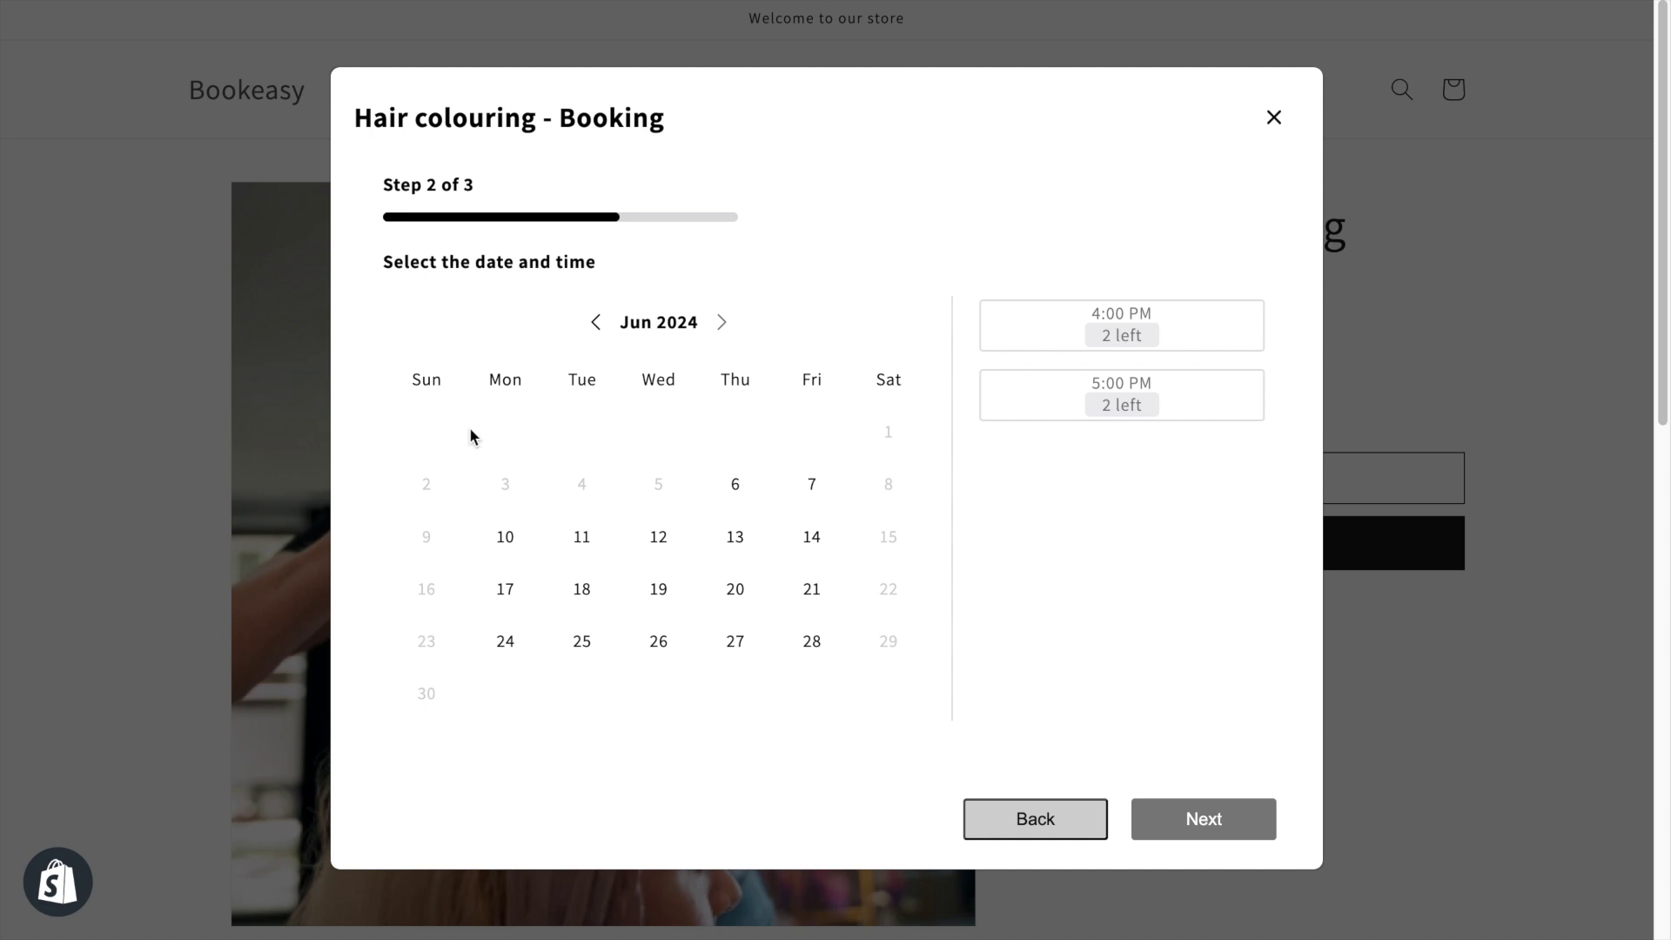
left_click(733, 477)
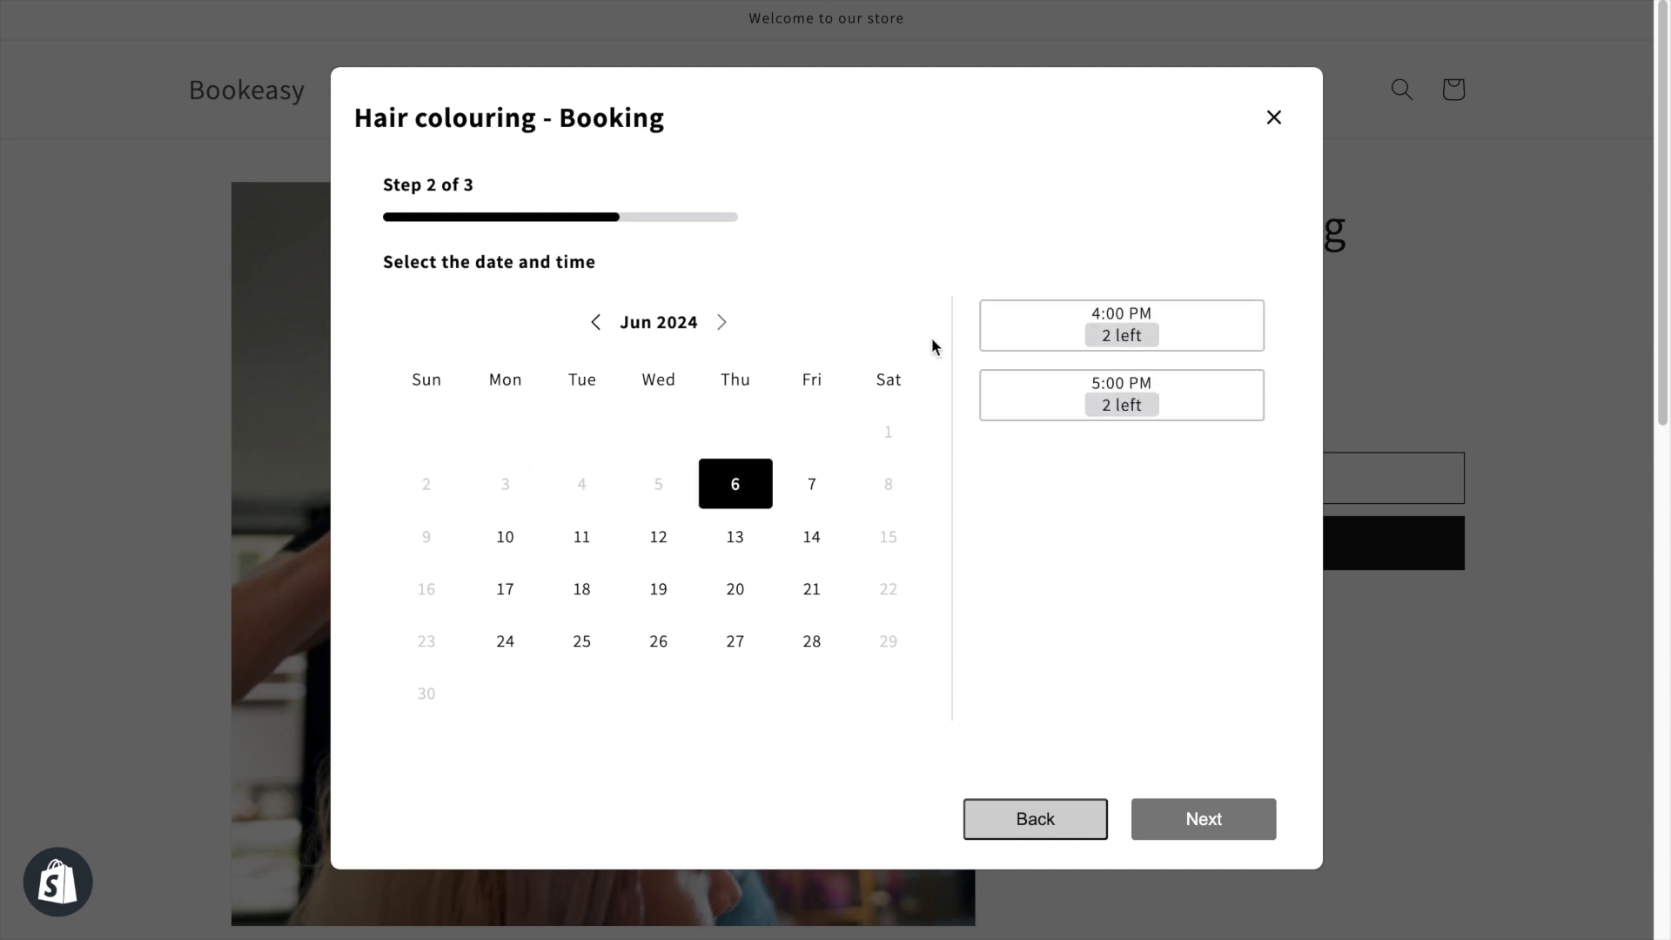
left_click(1008, 339)
left_click(1007, 339)
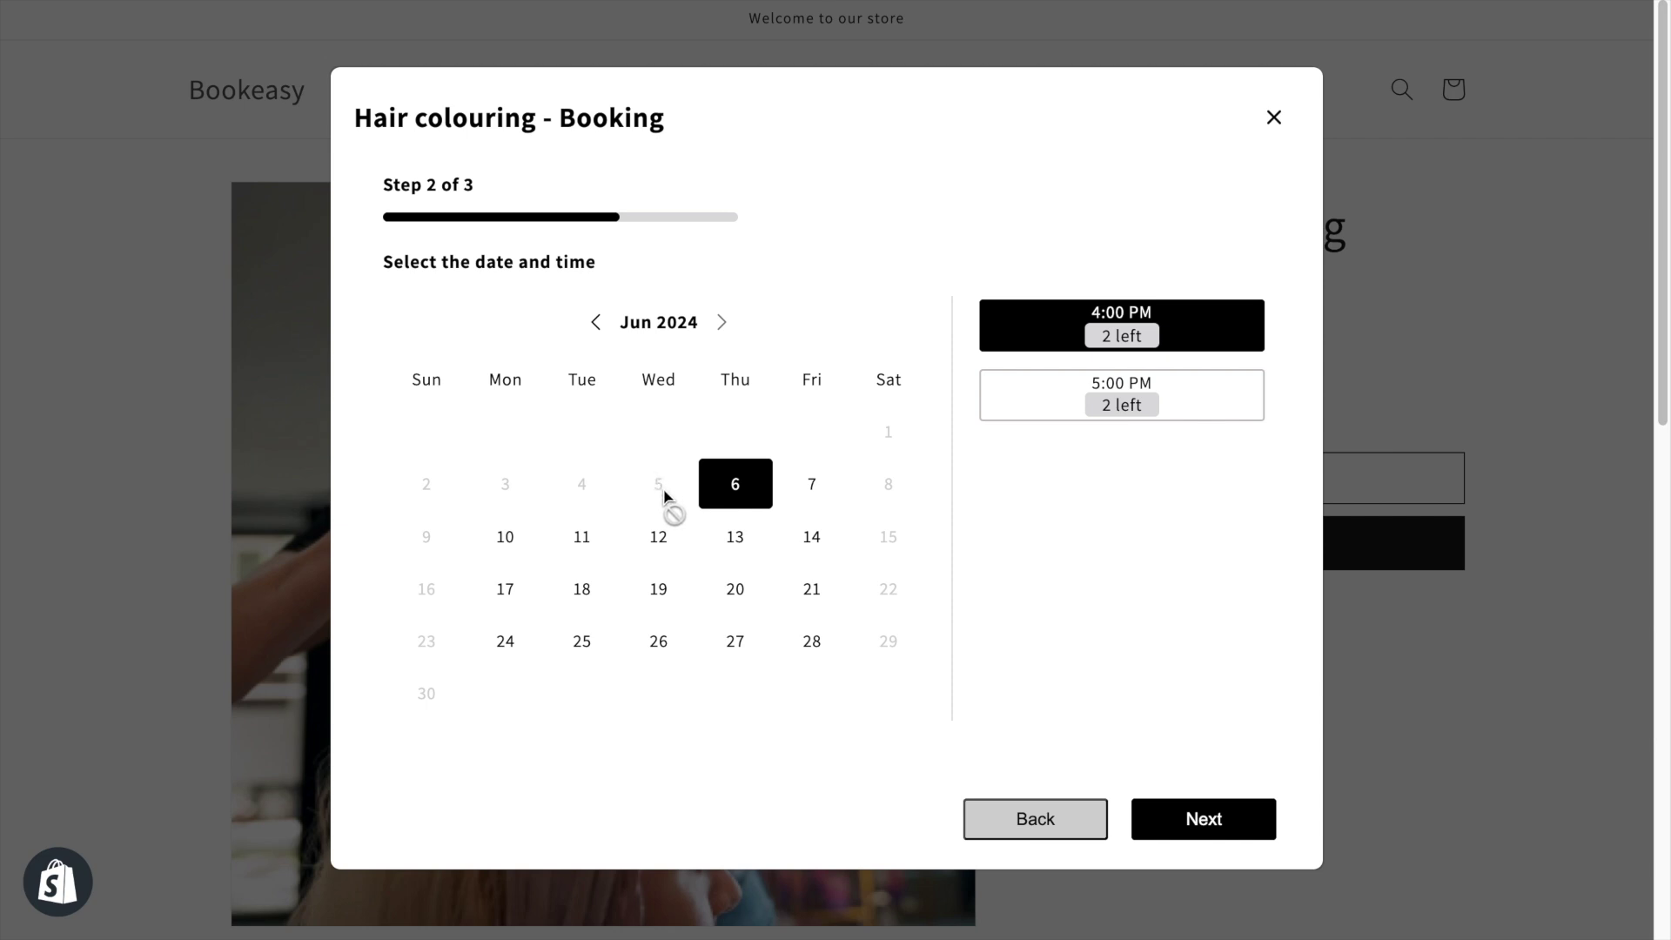
left_click(1253, 818)
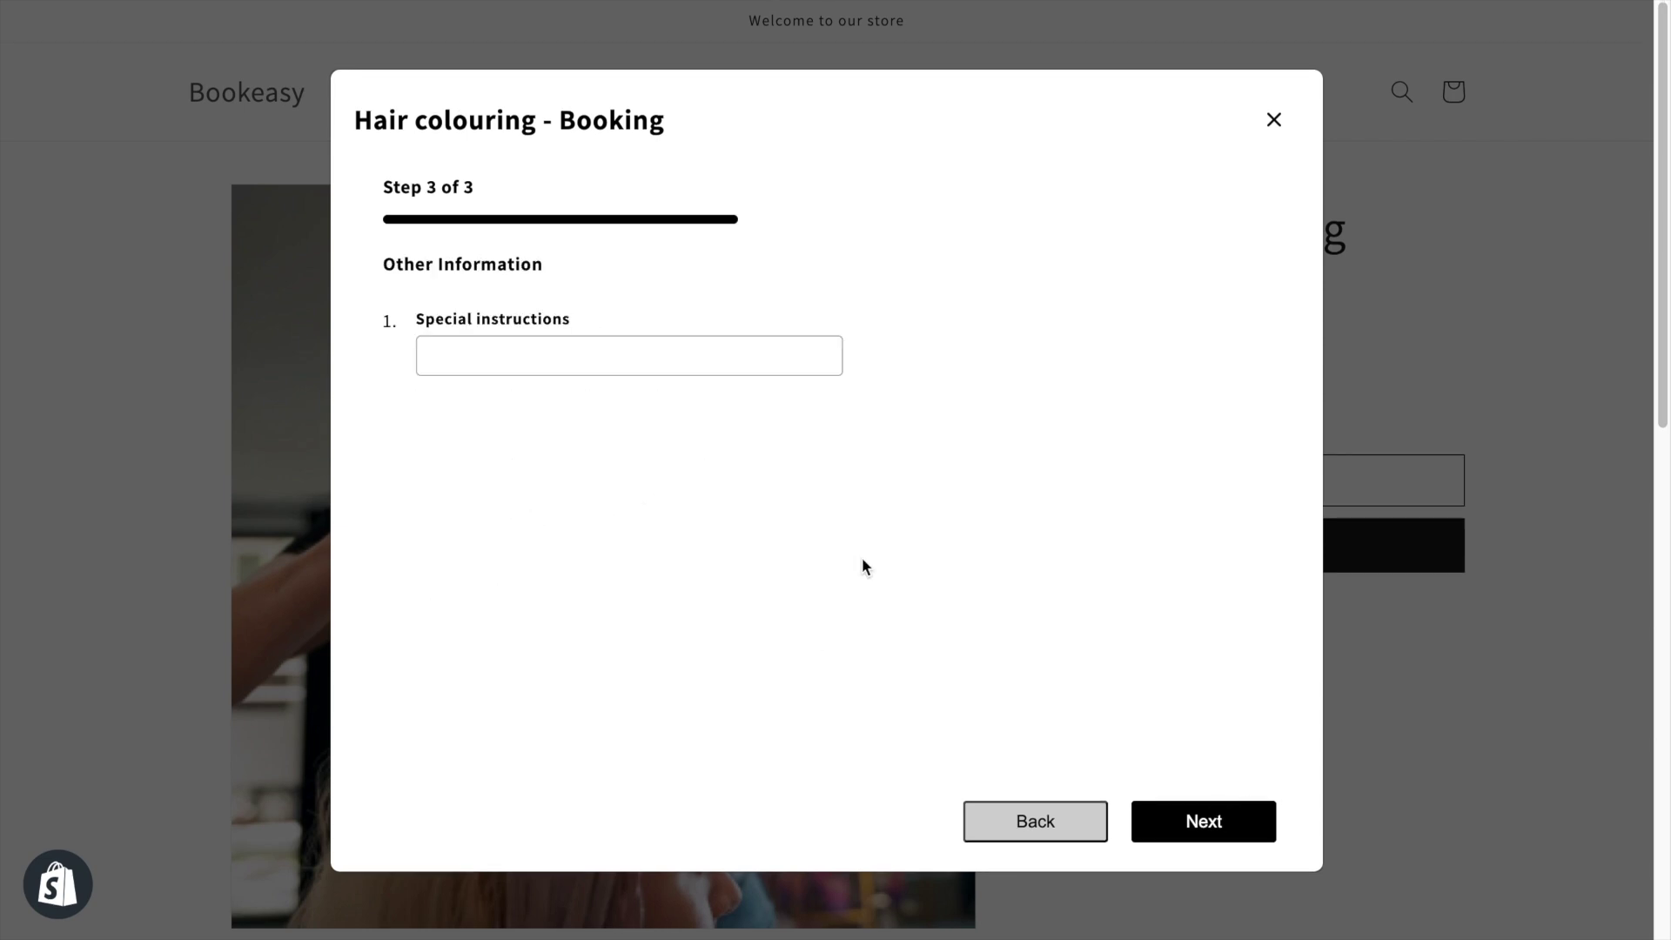
Enter 'AMMONIA FREE HAIR COLOUR ONLY' as special instructions, review, and confirm the booking.
left_click(723, 350)
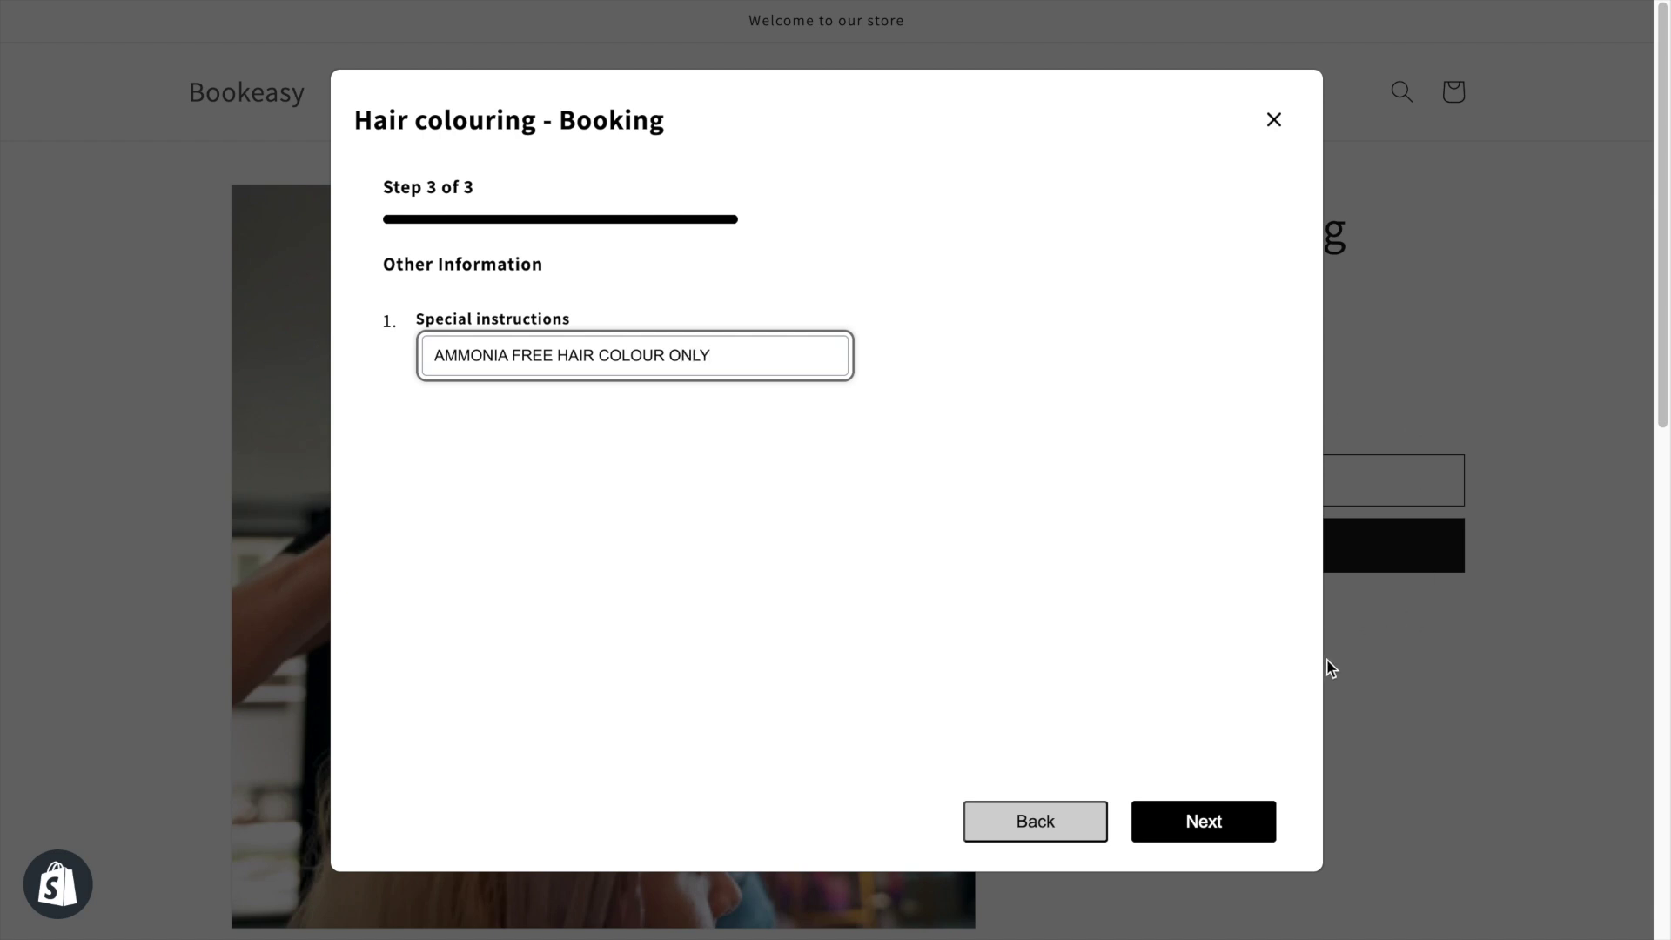
left_click(1254, 828)
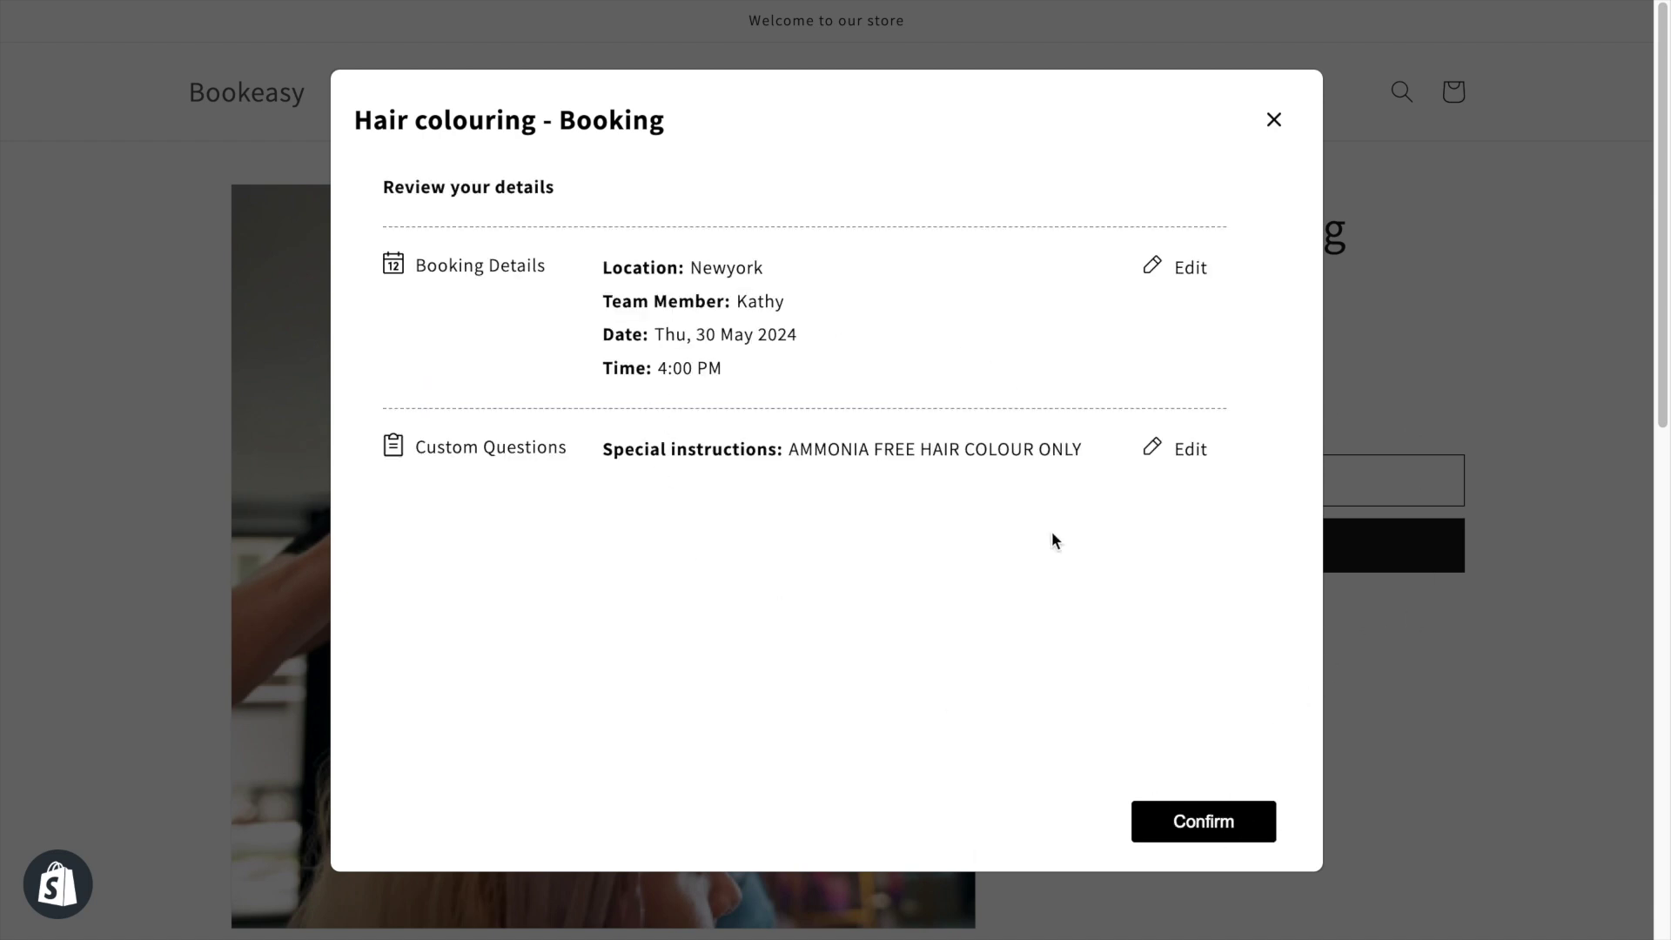
left_click(1145, 816)
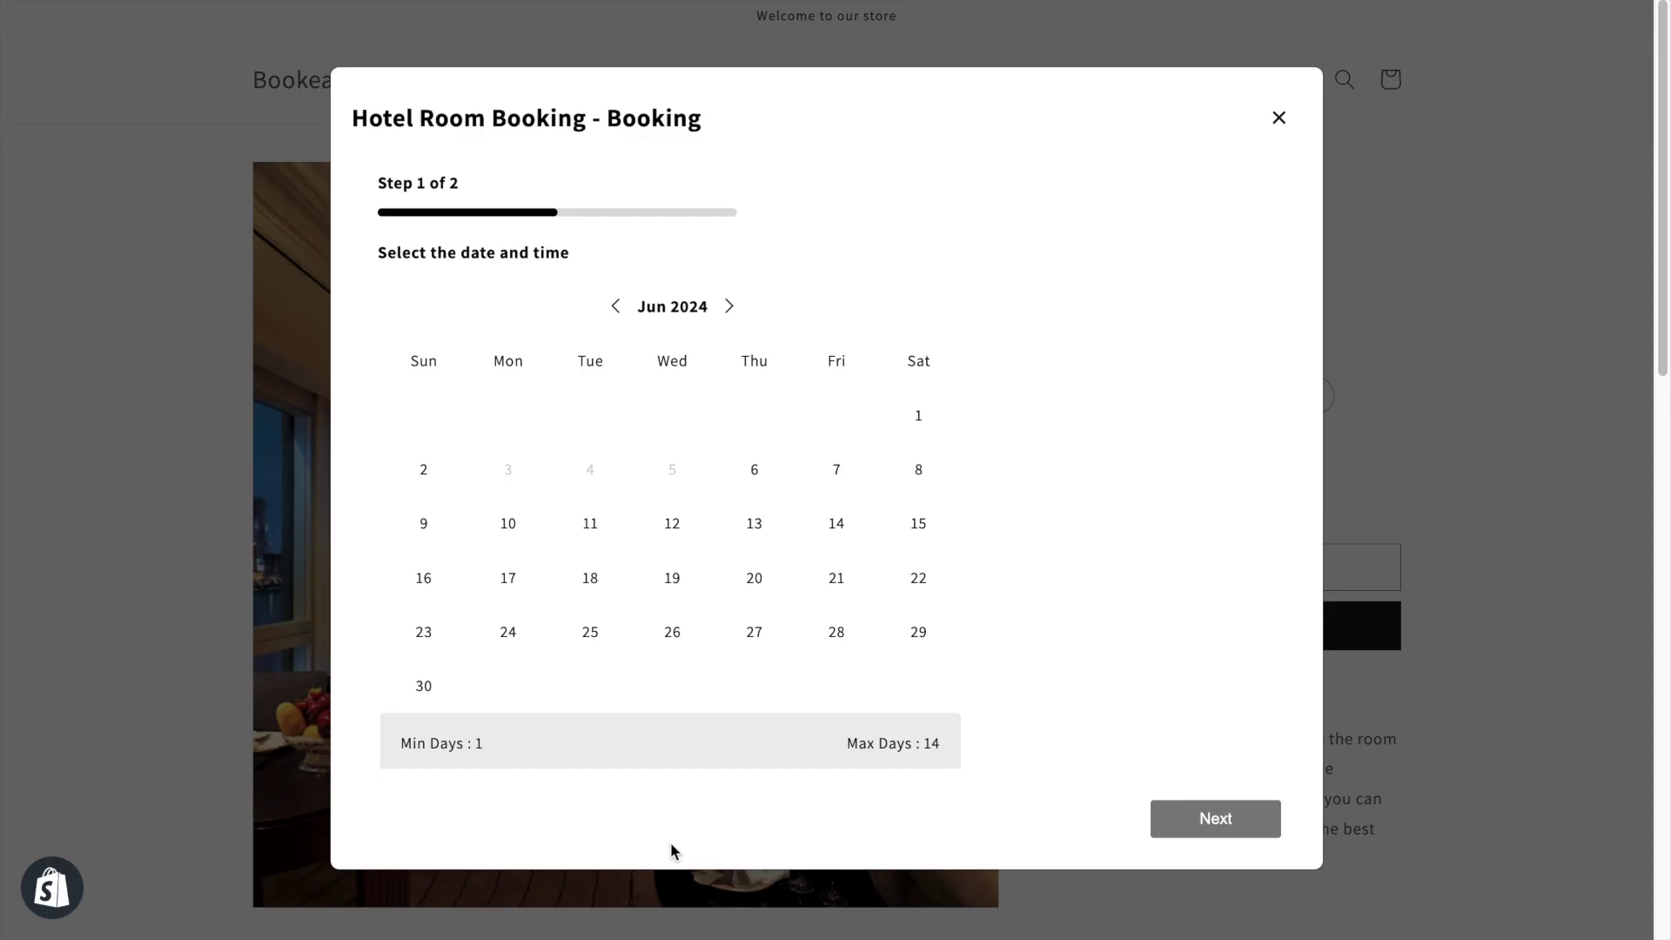
Pick a June 6–11 hotel stay, then June 13 and 16 for the International Science seminar.
left_click(755, 487)
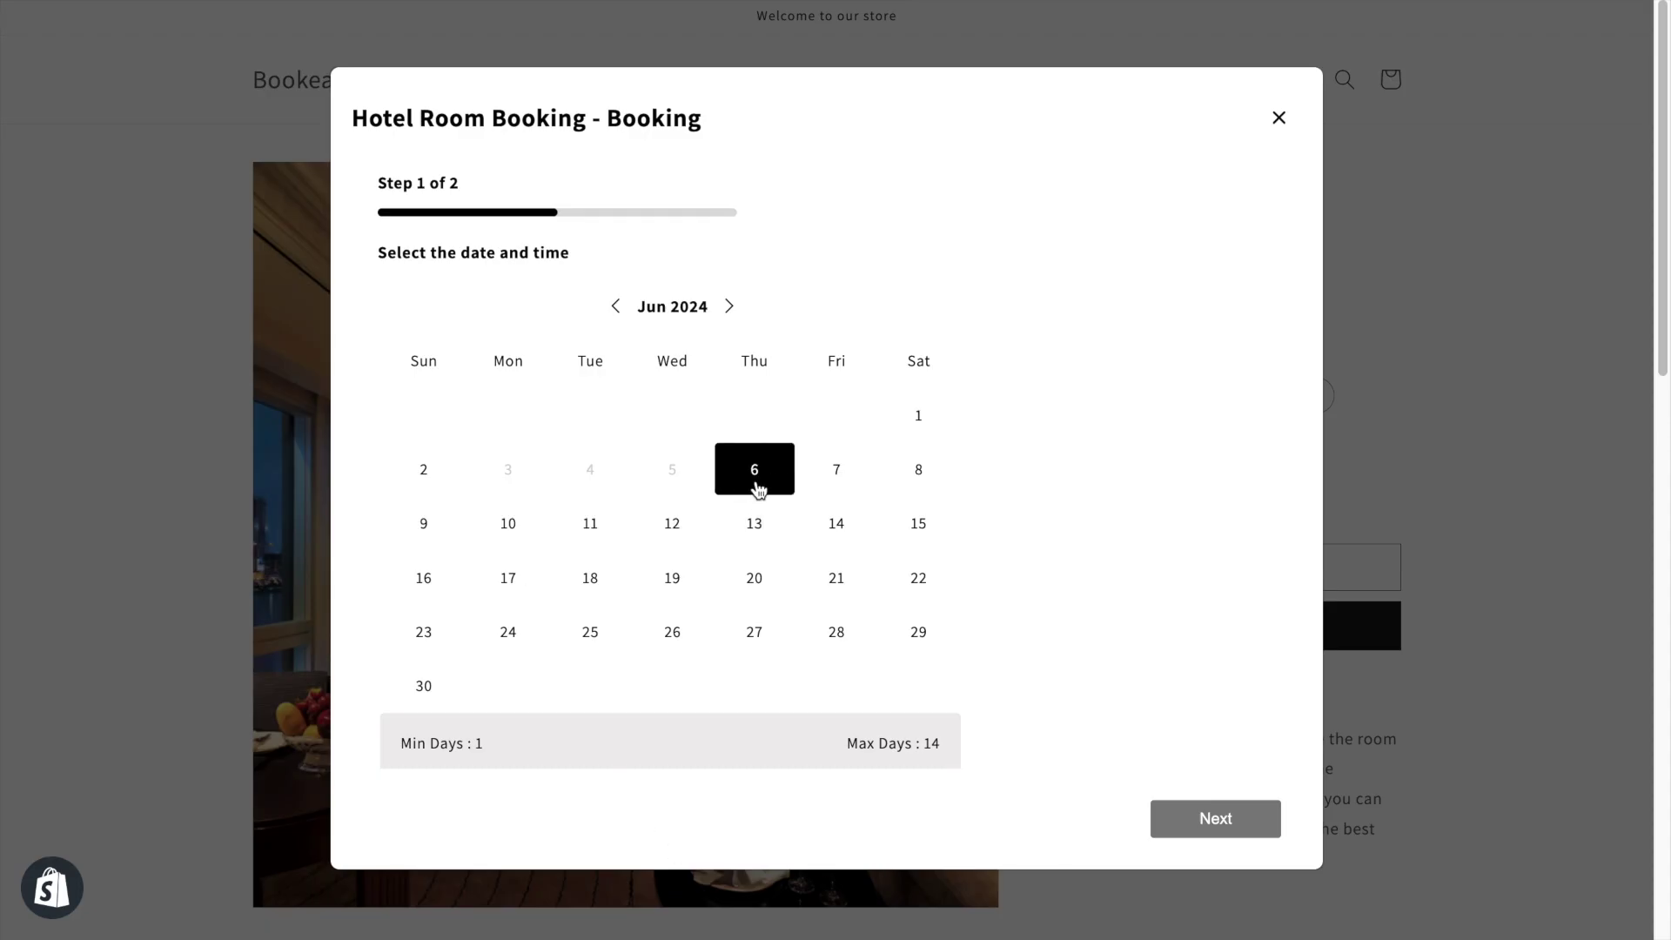
left_click(590, 526)
left_click(590, 526)
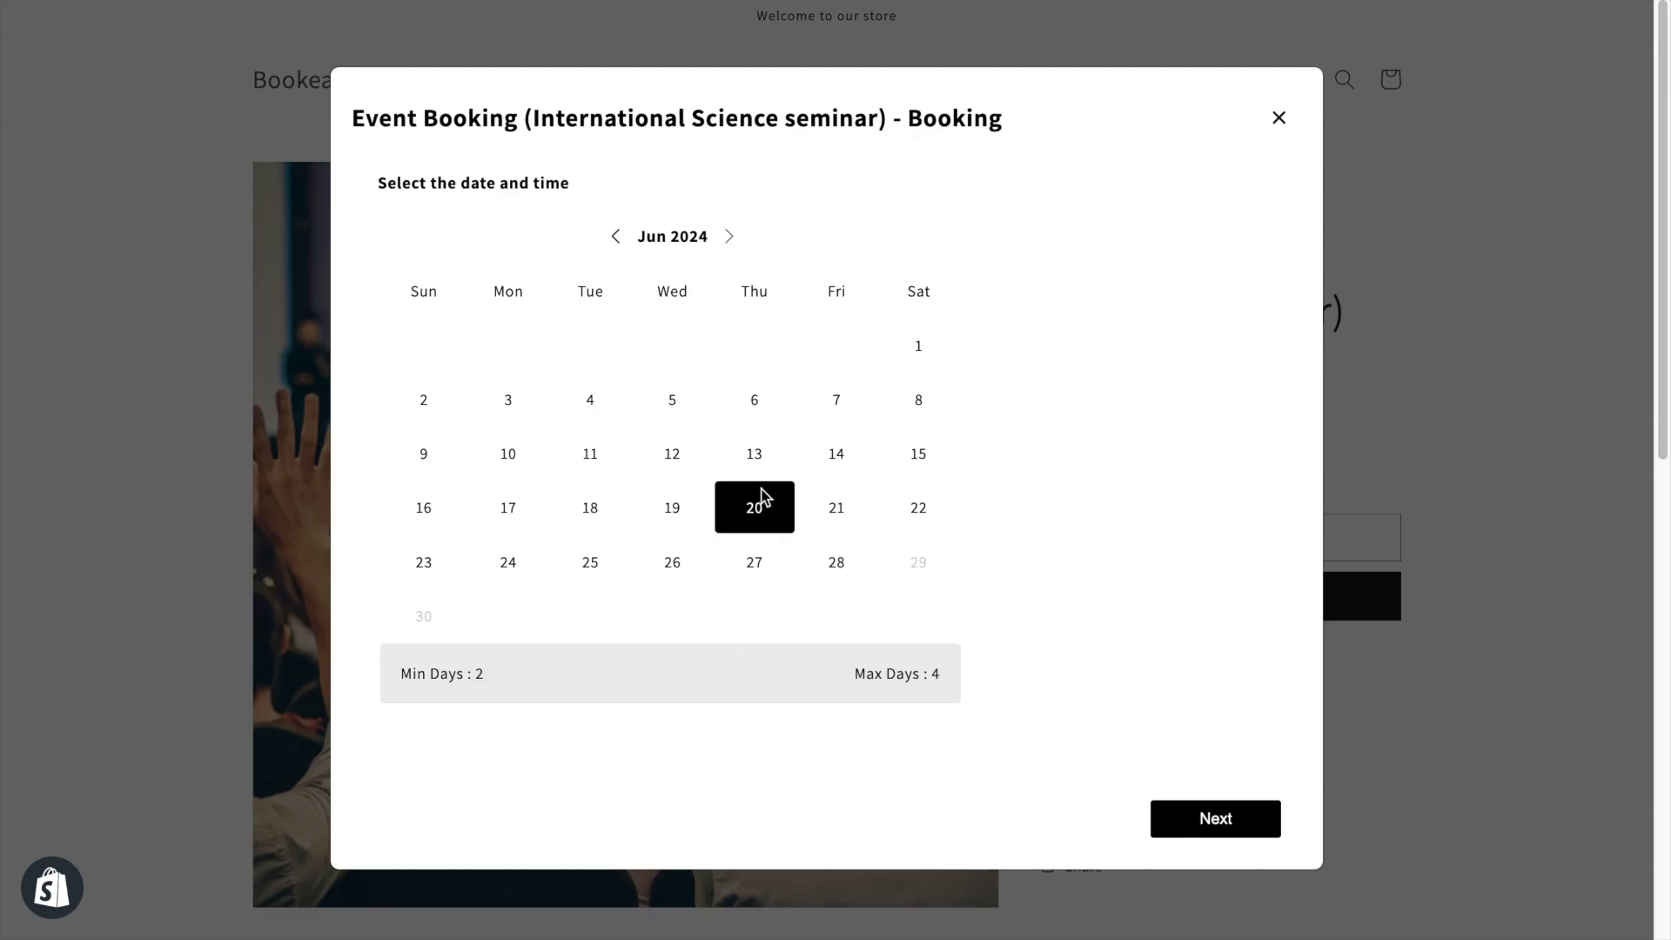
left_click(753, 454)
left_click(423, 508)
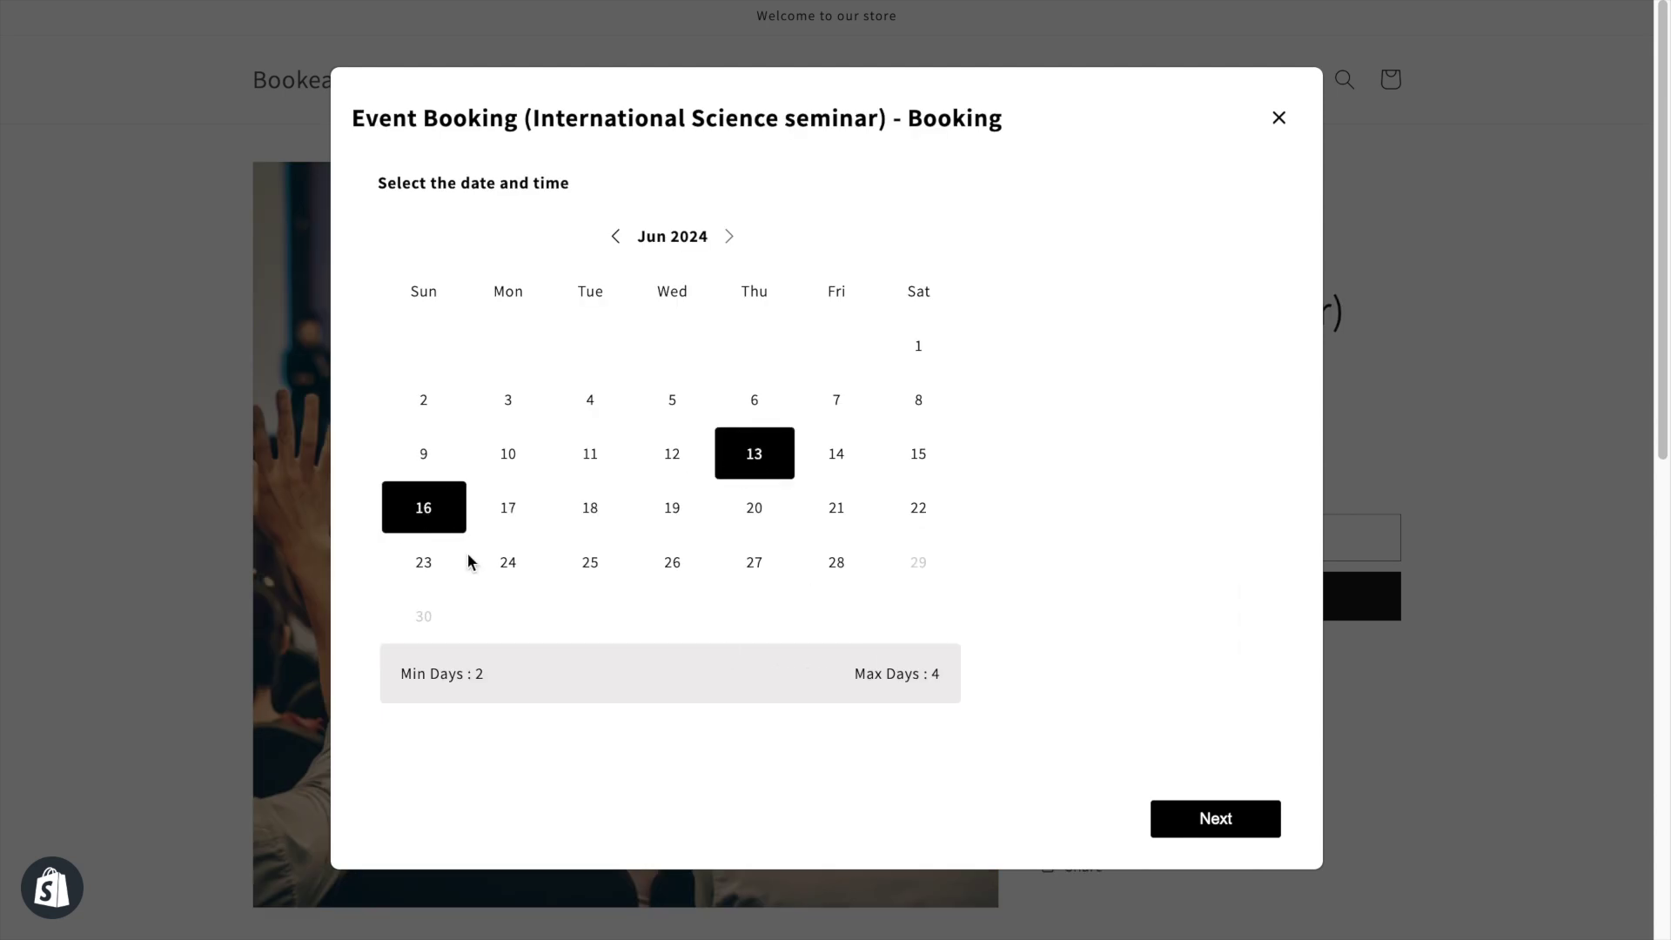